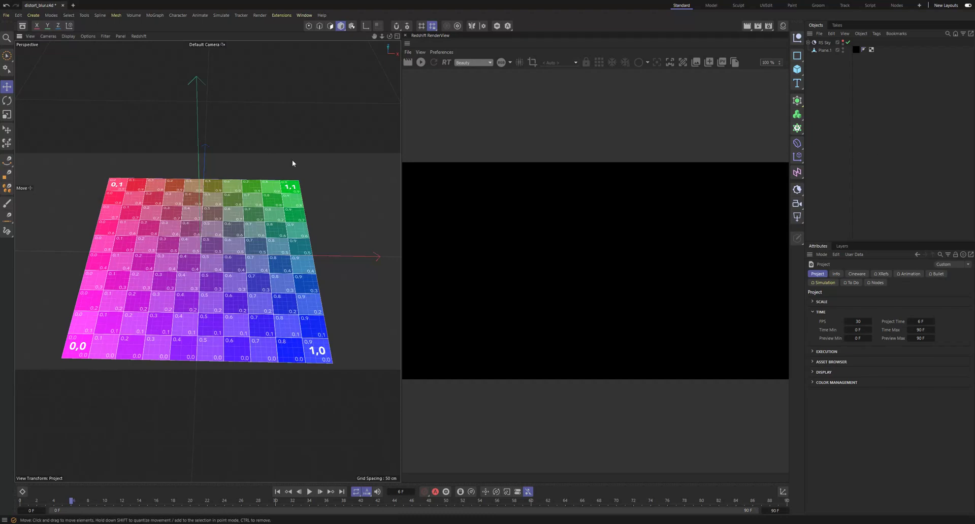
{"action": "key", "text": "shift+c"}
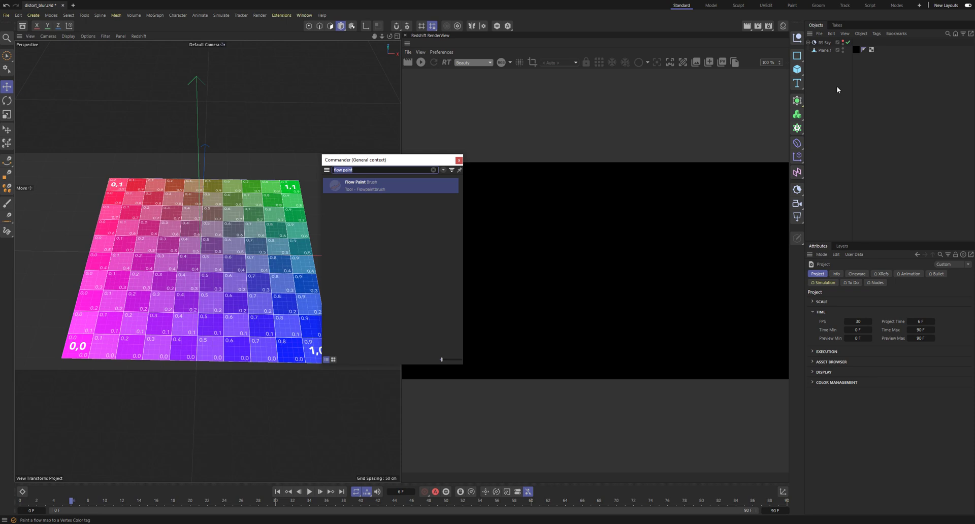
{"action": "key", "text": "Escape"}
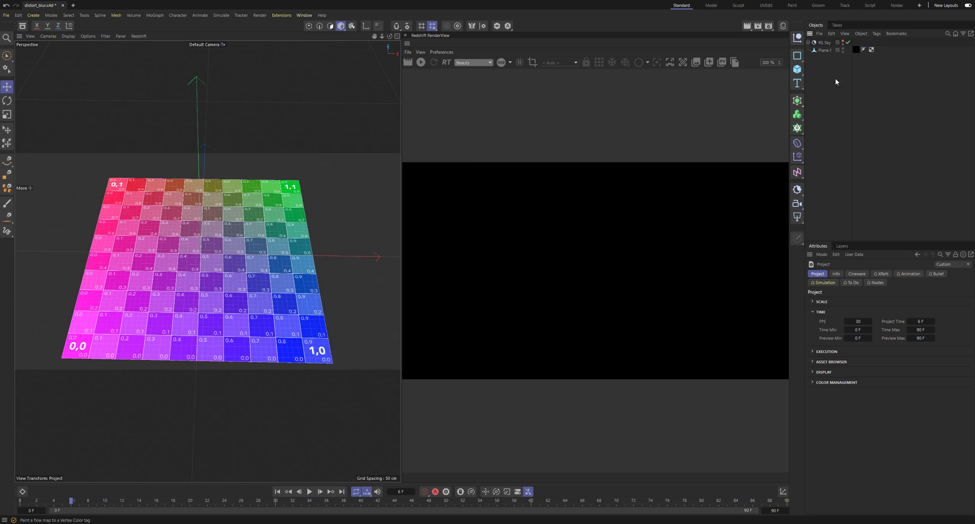
{"action": "left_click", "coordinate": [822, 52]}
{"action": "key", "text": "shift+c"}
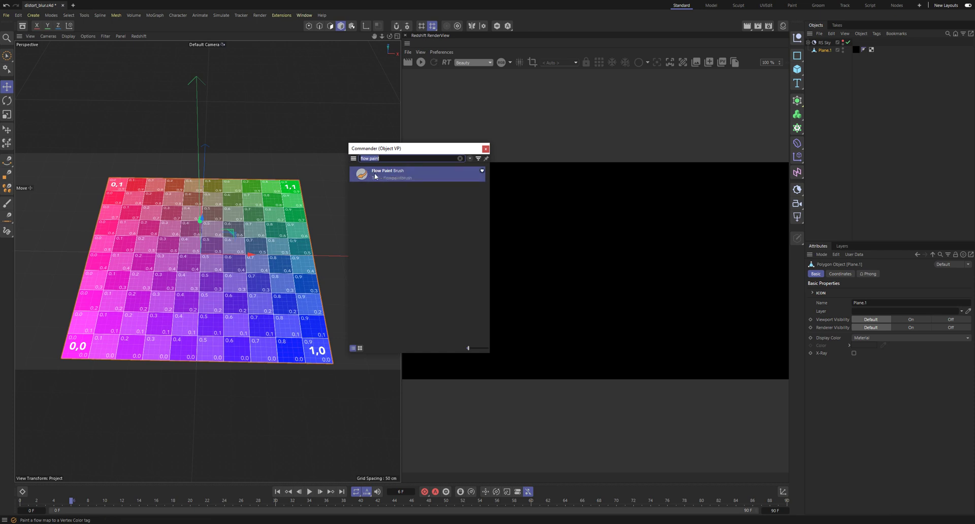
{"action": "key", "text": "Escape"}
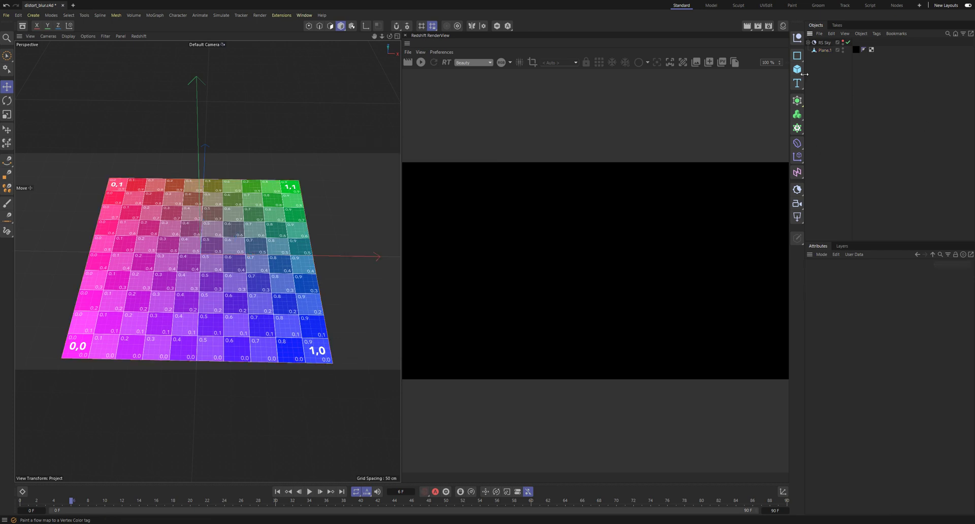
{"action": "left_click", "coordinate": [796, 69]}
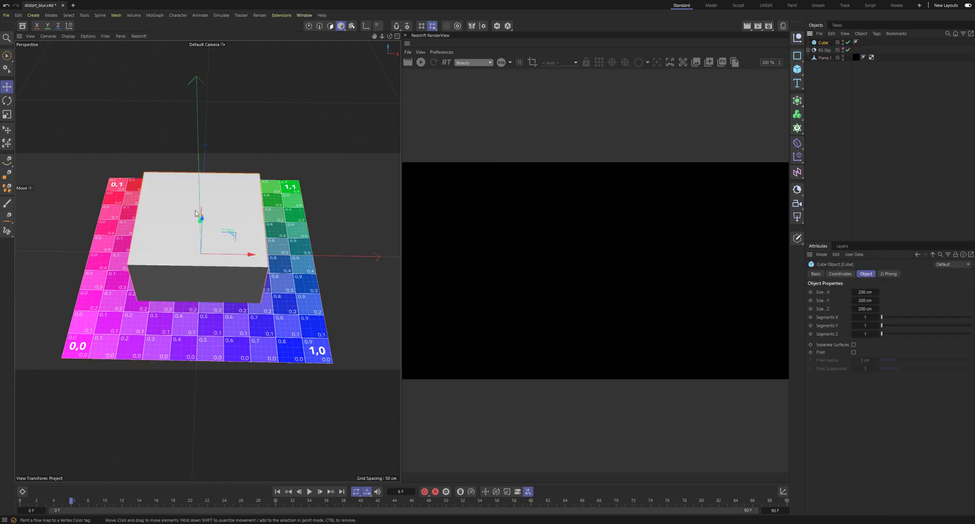
{"action": "key", "text": "shift+c"}
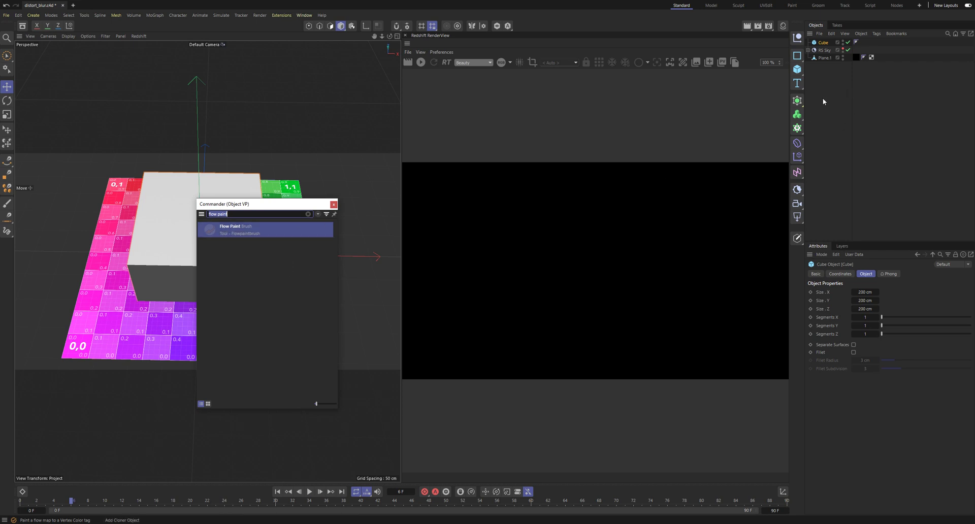
{"action": "left_click", "coordinate": [824, 44]}
{"action": "key", "text": "Delete"}
Activate the Flow Paint Brush on Plane.1, reduce the brush size and paint a circular flow stroke around the plane's centre
{"action": "left_click", "coordinate": [824, 50]}
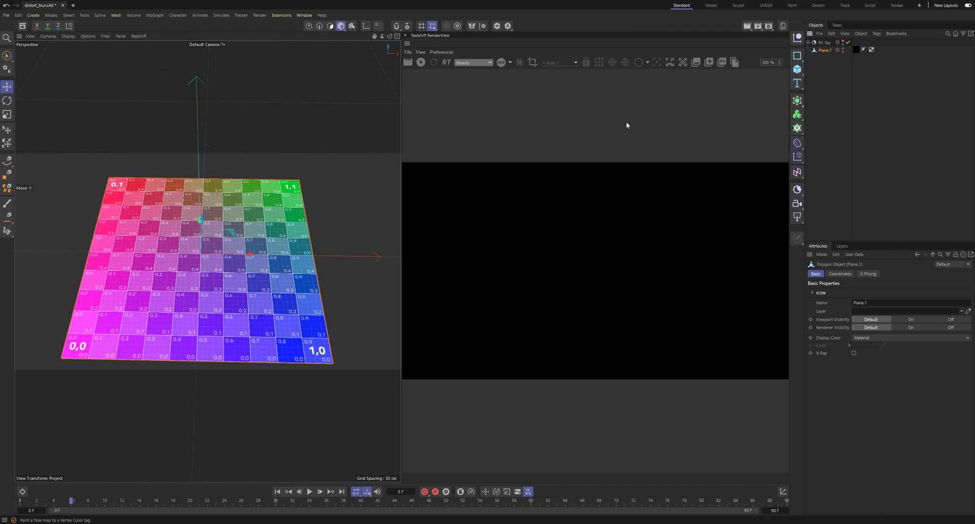
{"action": "key", "text": "shift+c"}
{"action": "key", "text": "Return"}
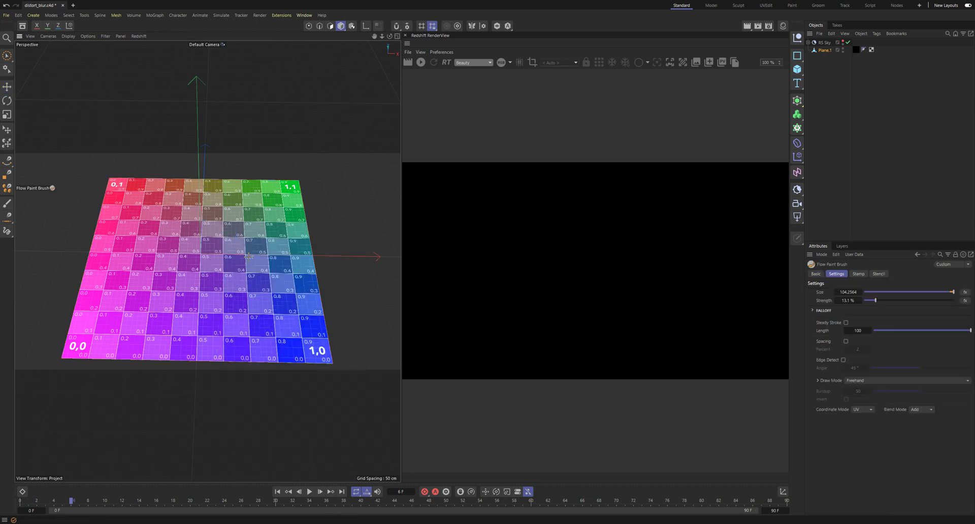
{"action": "left_click", "coordinate": [824, 51]}
{"action": "middle_click_drag", "start_coordinate": [240, 248], "coordinate": [225, 243]}
{"action": "key", "text": "space"}
{"action": "key", "text": "space"}
{"action": "mouse_move", "coordinate": [147, 254]}
{"action": "left_mouse_down"}
{"action": "mouse_move", "coordinate": [261, 268]}
{"action": "mouse_move", "coordinate": [178, 224]}
{"action": "mouse_move", "coordinate": [160, 260]}
{"action": "mouse_move", "coordinate": [213, 246]}
{"action": "mouse_move", "coordinate": [167, 238]}
{"action": "mouse_move", "coordinate": [231, 225]}
{"action": "left_mouse_up"}
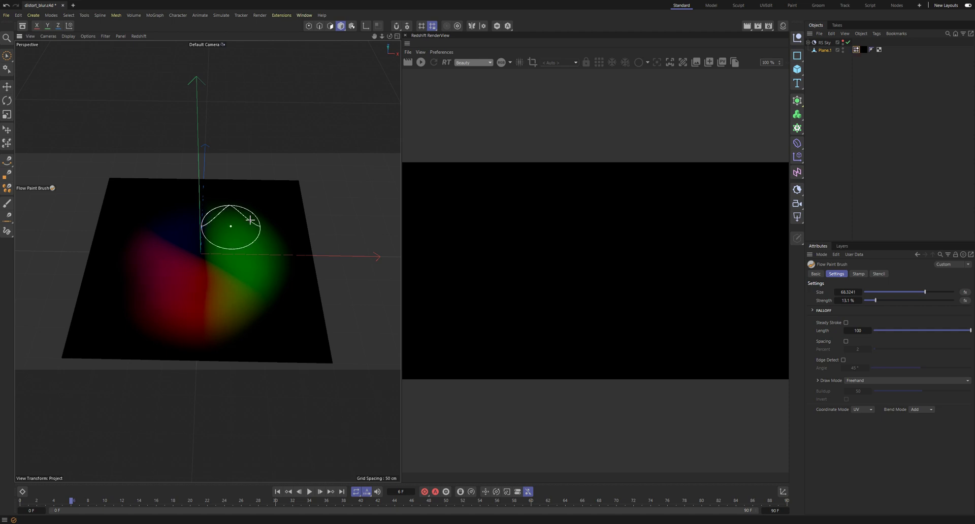
Examine the basic properties of the plane's new vertex color tag and reselect the tag for painting
{"action": "left_click", "coordinate": [856, 51]}
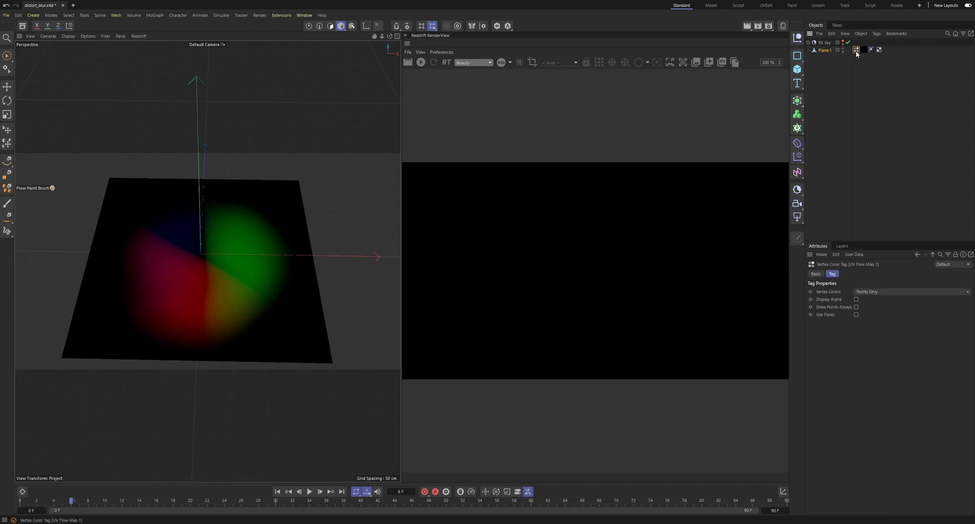
{"action": "left_click", "coordinate": [815, 274]}
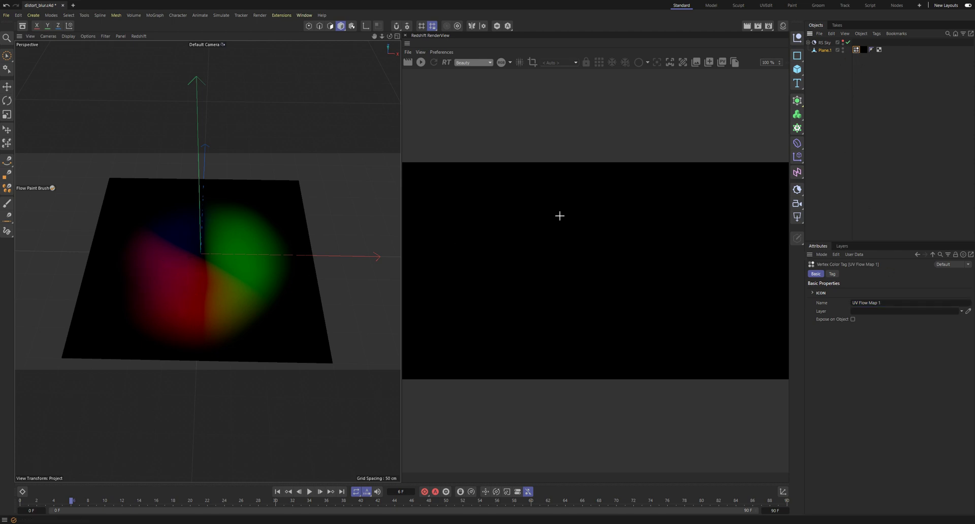
{"action": "left_click", "coordinate": [854, 62]}
{"action": "left_click", "coordinate": [857, 49]}
{"action": "left_click", "coordinate": [825, 50]}
{"action": "left_click", "coordinate": [855, 50]}
Paint more flow strokes in varying directions across the plane's centre and along its far edge
{"action": "mouse_move", "coordinate": [168, 268]}
{"action": "left_mouse_down"}
{"action": "mouse_move", "coordinate": [224, 263]}
{"action": "mouse_move", "coordinate": [224, 250]}
{"action": "mouse_move", "coordinate": [193, 280]}
{"action": "mouse_move", "coordinate": [211, 280]}
{"action": "left_mouse_up"}
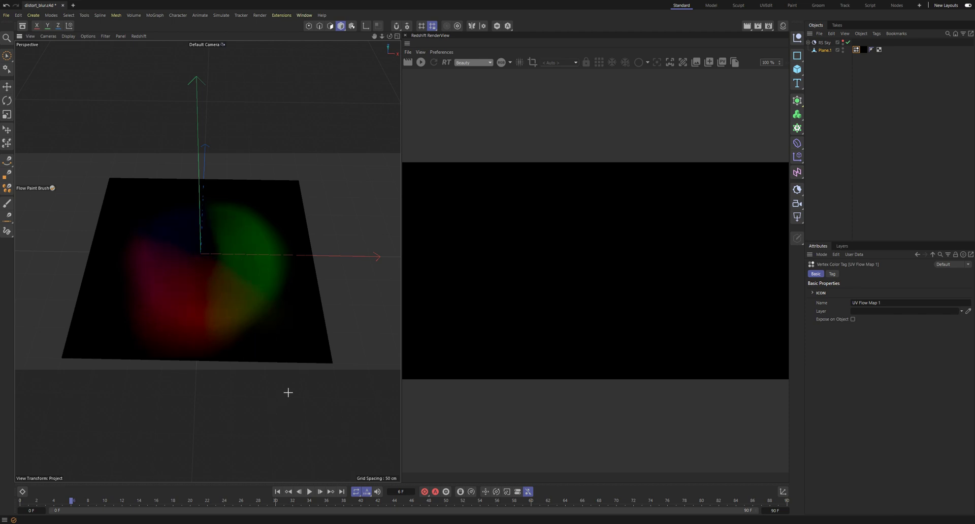
{"action": "mouse_move", "coordinate": [243, 206]}
{"action": "left_mouse_down"}
{"action": "mouse_move", "coordinate": [209, 202]}
{"action": "mouse_move", "coordinate": [143, 224]}
{"action": "left_mouse_up"}
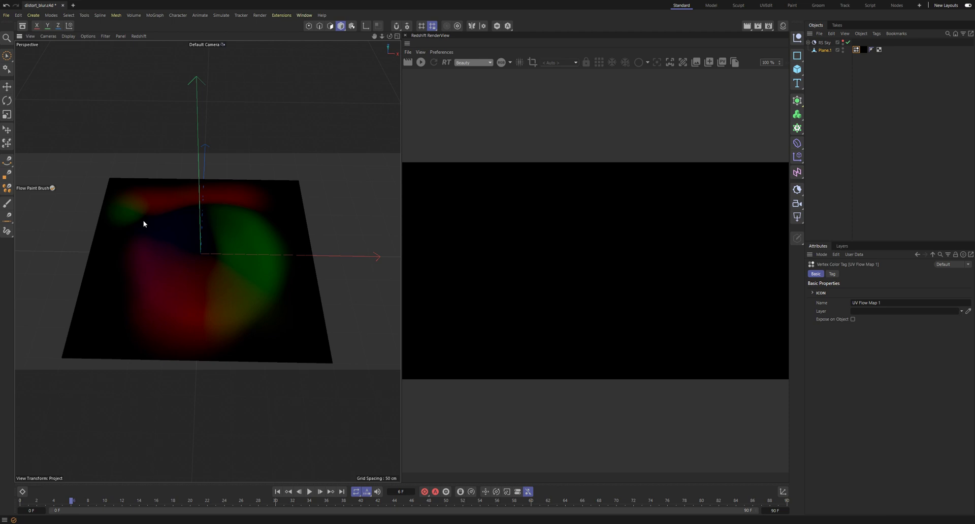
{"action": "mouse_move", "coordinate": [142, 265]}
{"action": "left_mouse_down"}
{"action": "mouse_move", "coordinate": [118, 330]}
{"action": "mouse_move", "coordinate": [135, 246]}
{"action": "mouse_move", "coordinate": [157, 211]}
{"action": "mouse_move", "coordinate": [197, 249]}
{"action": "mouse_move", "coordinate": [239, 326]}
{"action": "mouse_move", "coordinate": [190, 203]}
{"action": "mouse_move", "coordinate": [241, 230]}
{"action": "mouse_move", "coordinate": [272, 267]}
{"action": "mouse_move", "coordinate": [191, 298]}
{"action": "mouse_move", "coordinate": [229, 294]}
{"action": "mouse_move", "coordinate": [207, 279]}
{"action": "mouse_move", "coordinate": [209, 260]}
{"action": "mouse_move", "coordinate": [255, 257]}
{"action": "left_mouse_up"}
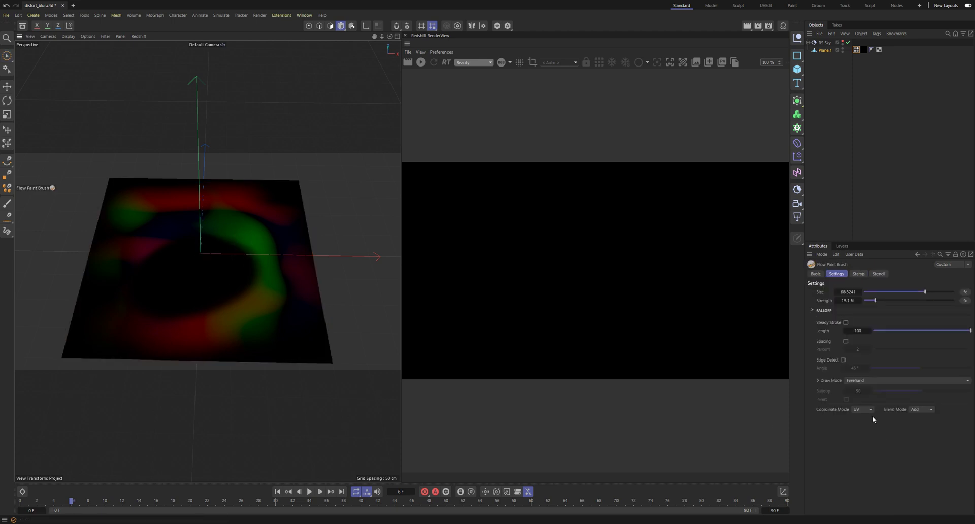
Set the flow brush's Coordinate Mode to World and paint a test stroke on the plane
{"action": "left_click", "coordinate": [854, 409]}
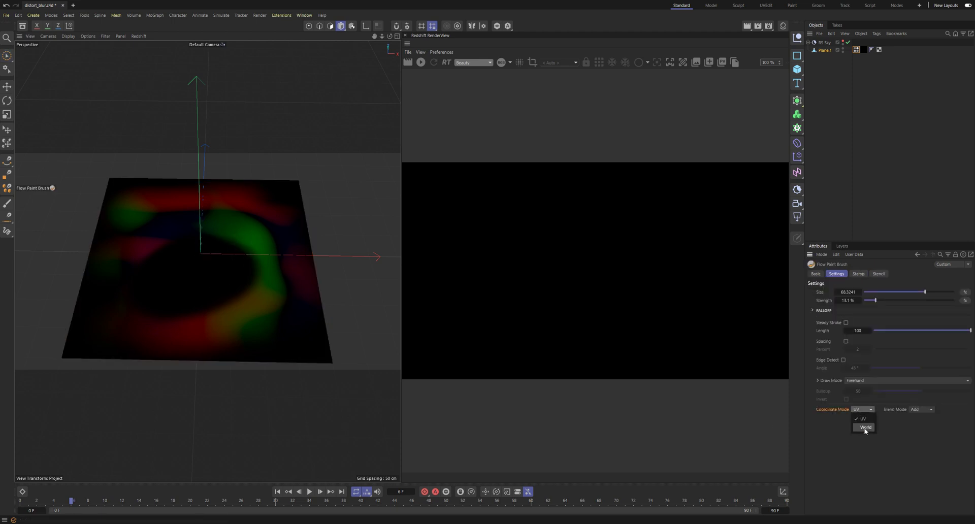
{"action": "left_click", "coordinate": [864, 427]}
{"action": "mouse_move", "coordinate": [160, 258]}
{"action": "left_mouse_down"}
{"action": "mouse_move", "coordinate": [174, 189]}
{"action": "mouse_move", "coordinate": [129, 279]}
{"action": "mouse_move", "coordinate": [167, 238]}
{"action": "mouse_move", "coordinate": [295, 333]}
{"action": "mouse_move", "coordinate": [277, 203]}
{"action": "mouse_move", "coordinate": [224, 284]}
{"action": "mouse_move", "coordinate": [169, 310]}
{"action": "mouse_move", "coordinate": [209, 271]}
{"action": "mouse_move", "coordinate": [154, 281]}
{"action": "left_mouse_up"}
Enlarge the flow brush to about 146 and erase all flow paint from the plane
{"action": "middle_click_drag", "start_coordinate": [155, 282], "coordinate": [195, 282]}
{"action": "mouse_move", "coordinate": [144, 285]}
{"action": "left_mouse_down", "text": "ctrl"}
{"action": "mouse_move", "coordinate": [131, 282]}
{"action": "mouse_move", "coordinate": [165, 145]}
{"action": "mouse_move", "coordinate": [274, 218]}
{"action": "mouse_move", "coordinate": [210, 337]}
{"action": "left_mouse_up", "text": "ctrl"}
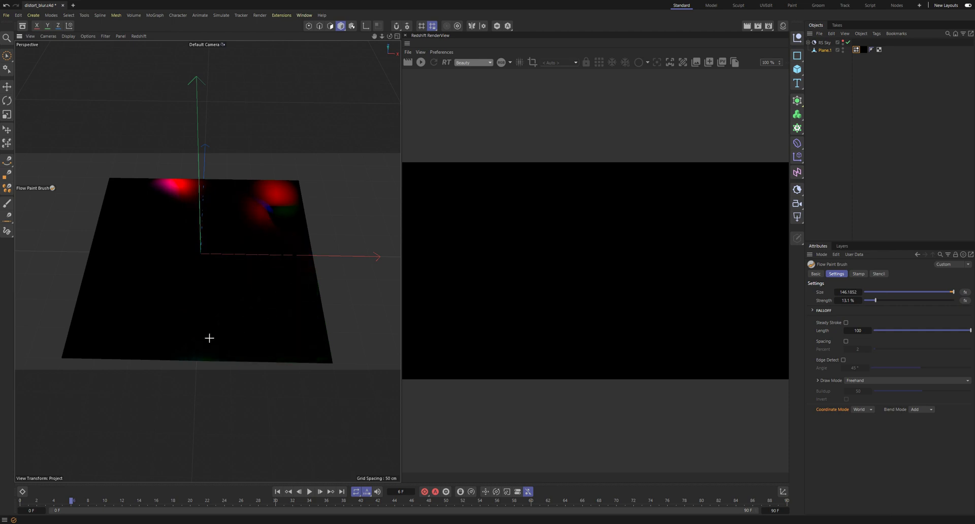
{"action": "mouse_move", "coordinate": [278, 249]}
{"action": "left_mouse_down", "text": "ctrl"}
{"action": "mouse_move", "coordinate": [124, 202]}
{"action": "mouse_move", "coordinate": [197, 333]}
{"action": "left_mouse_up", "text": "ctrl"}
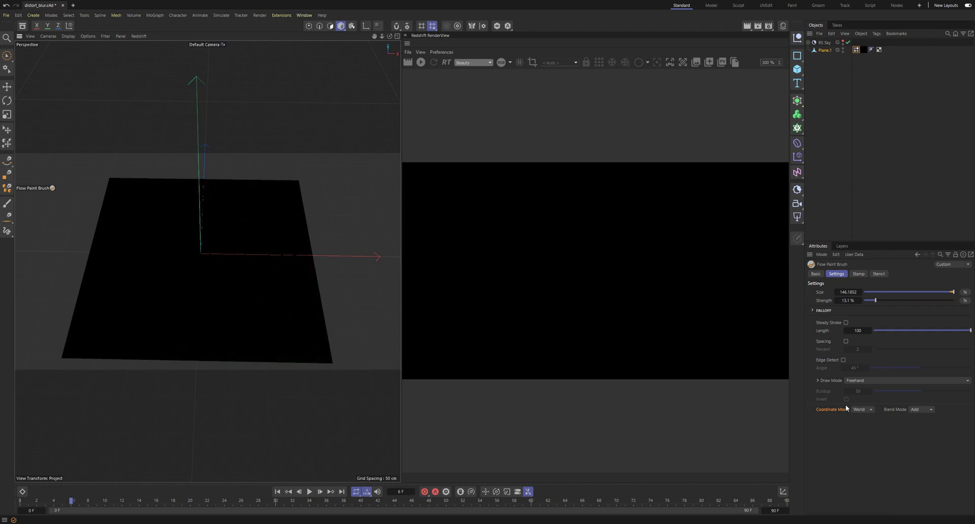
Set the flow brush to UV Coordinate Mode and Normal Blend Mode, with a size of about 106 and a strength of 39.1%
{"action": "left_click", "coordinate": [862, 409]}
{"action": "left_click", "coordinate": [863, 417]}
{"action": "mouse_move", "coordinate": [244, 260]}
{"action": "middle_mouse_down"}
{"action": "mouse_move", "coordinate": [249, 274]}
{"action": "mouse_move", "coordinate": [215, 272]}
{"action": "middle_mouse_up"}
{"action": "left_click", "coordinate": [920, 409]}
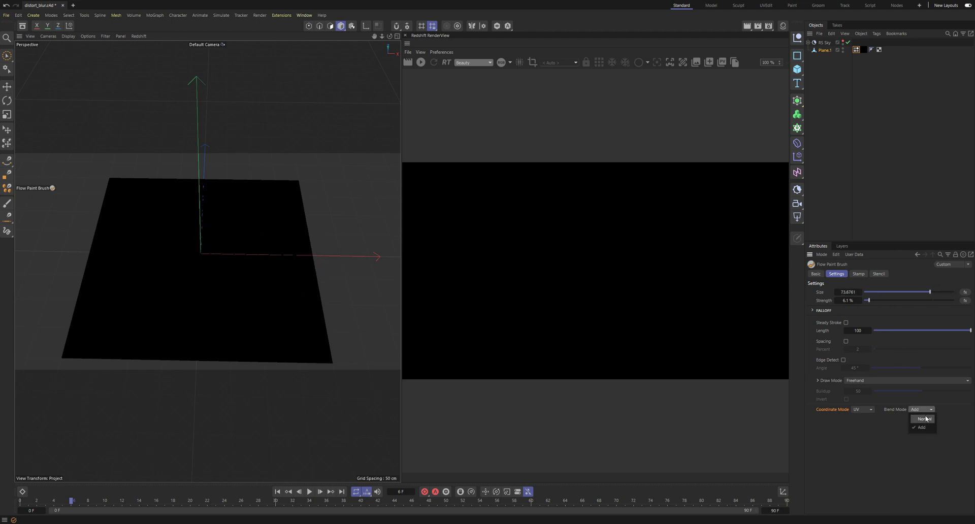
{"action": "left_click", "coordinate": [924, 419]}
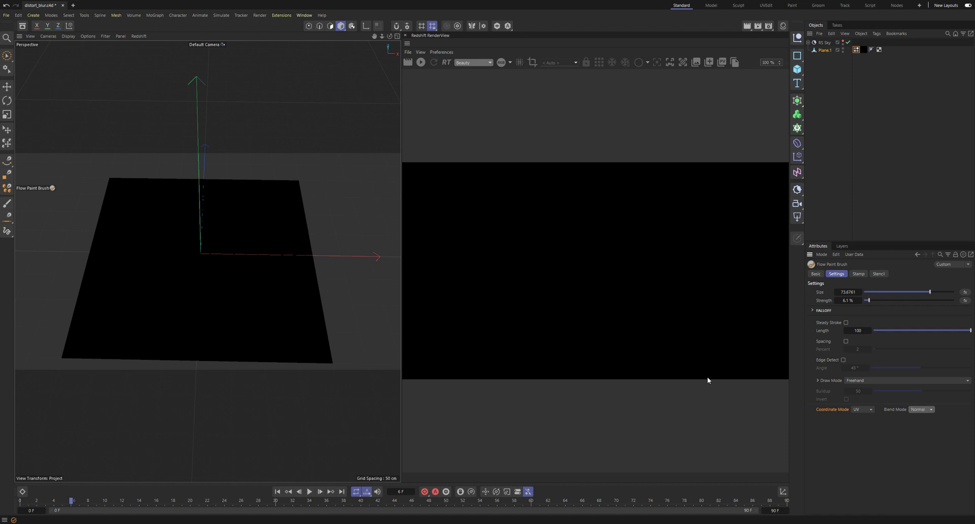
{"action": "mouse_move", "coordinate": [160, 253]}
{"action": "middle_mouse_down"}
{"action": "mouse_move", "coordinate": [176, 251]}
{"action": "mouse_move", "coordinate": [177, 236]}
{"action": "middle_mouse_up"}
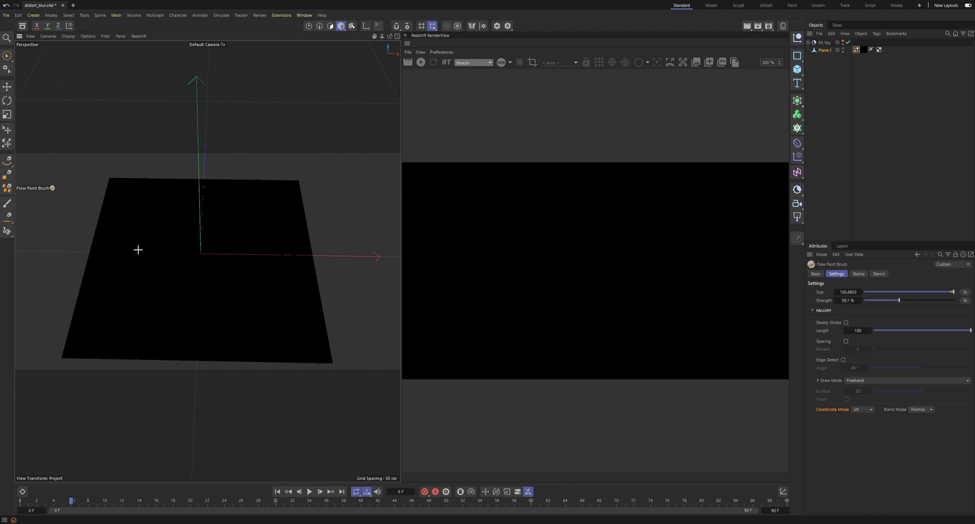
Paint repeated horizontal flow strokes back and forth across the plane's middle using the Normal blend mode
{"action": "mouse_move", "coordinate": [142, 251]}
{"action": "left_mouse_down"}
{"action": "mouse_move", "coordinate": [282, 254]}
{"action": "mouse_move", "coordinate": [111, 251]}
{"action": "mouse_move", "coordinate": [292, 253]}
{"action": "mouse_move", "coordinate": [265, 253]}
{"action": "left_mouse_up"}
{"action": "left_click_drag", "start_coordinate": [106, 255], "coordinate": [289, 250]}
{"action": "left_click_drag", "start_coordinate": [112, 254], "coordinate": [282, 252]}
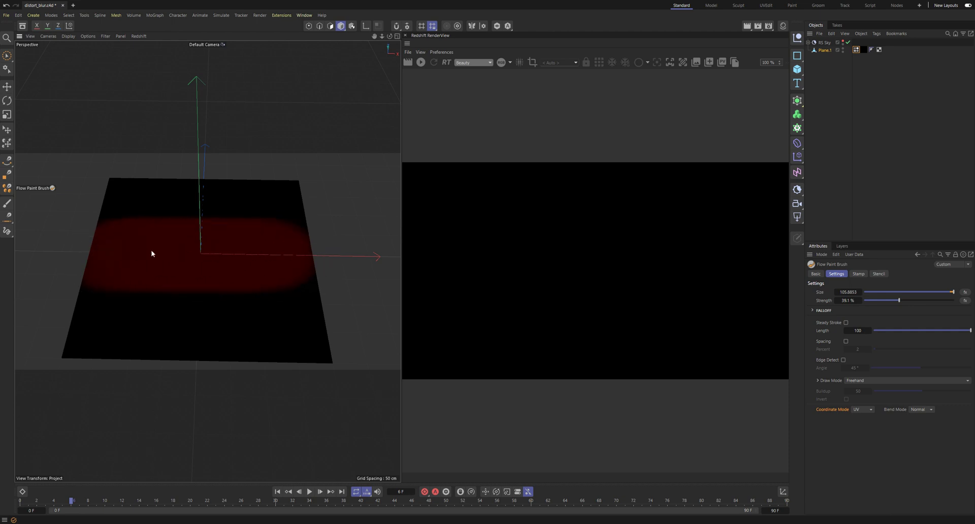
{"action": "mouse_move", "coordinate": [152, 252]}
{"action": "left_mouse_down"}
{"action": "mouse_move", "coordinate": [123, 249]}
{"action": "mouse_move", "coordinate": [246, 256]}
{"action": "left_mouse_up"}
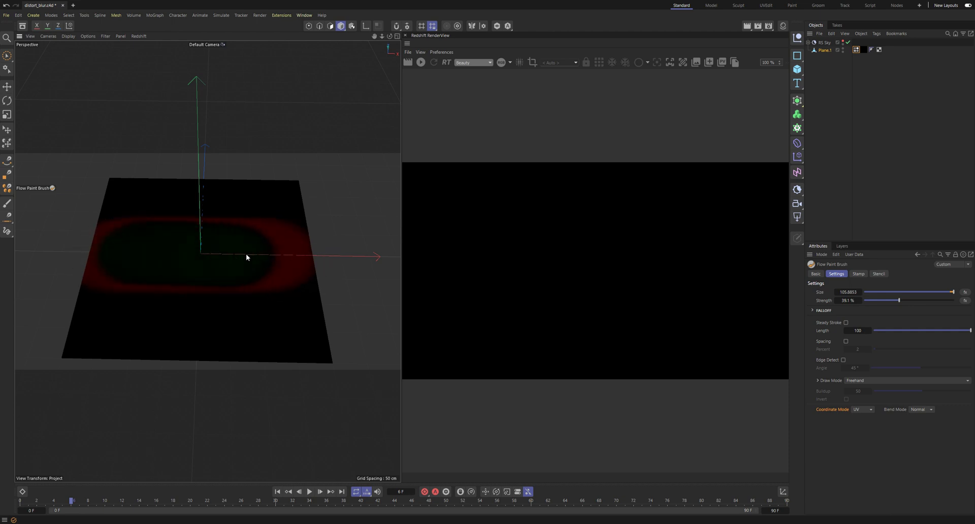
Enlarge the flow brush to about 133 and erase the horizontal band of paint from the plane
{"action": "mouse_move", "coordinate": [212, 282]}
{"action": "left_mouse_down"}
{"action": "mouse_move", "coordinate": [221, 228]}
{"action": "mouse_move", "coordinate": [220, 300]}
{"action": "left_mouse_up"}
{"action": "middle_click_drag", "start_coordinate": [220, 277], "coordinate": [235, 278]}
{"action": "mouse_move", "coordinate": [213, 279]}
{"action": "left_mouse_down"}
{"action": "mouse_move", "coordinate": [237, 304]}
{"action": "mouse_move", "coordinate": [188, 261]}
{"action": "mouse_move", "coordinate": [239, 310]}
{"action": "mouse_move", "coordinate": [153, 218]}
{"action": "mouse_move", "coordinate": [233, 295]}
{"action": "mouse_move", "coordinate": [168, 239]}
{"action": "mouse_move", "coordinate": [178, 229]}
{"action": "mouse_move", "coordinate": [169, 224]}
{"action": "mouse_move", "coordinate": [201, 281]}
{"action": "mouse_move", "coordinate": [139, 322]}
{"action": "mouse_move", "coordinate": [327, 265]}
{"action": "mouse_move", "coordinate": [269, 213]}
{"action": "mouse_move", "coordinate": [201, 227]}
{"action": "left_mouse_up"}
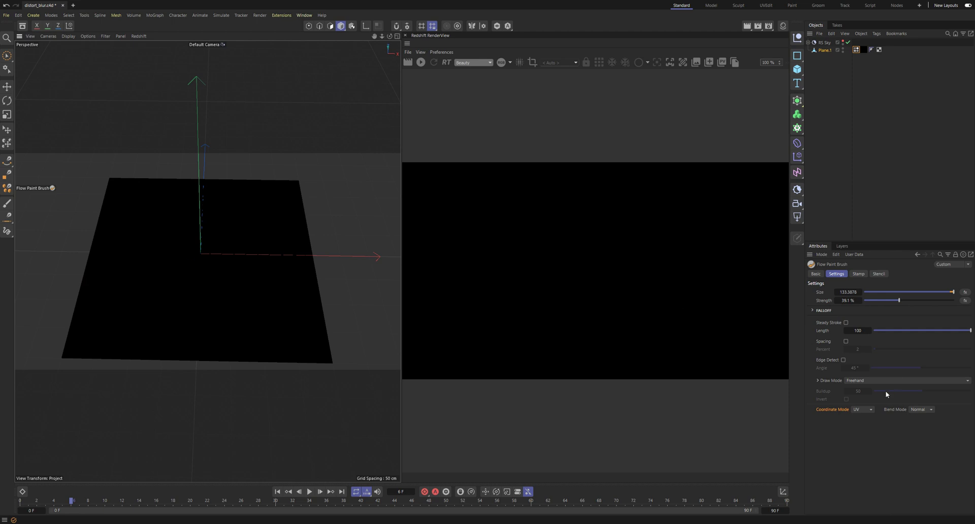
Set the flow brush's Blend Mode to Add and paint opposing test strokes across the plane's middle
{"action": "left_click", "coordinate": [920, 409]}
{"action": "left_click", "coordinate": [922, 427]}
{"action": "mouse_move", "coordinate": [251, 248]}
{"action": "left_mouse_down"}
{"action": "mouse_move", "coordinate": [133, 250]}
{"action": "mouse_move", "coordinate": [228, 246]}
{"action": "left_mouse_up"}
{"action": "left_click_drag", "start_coordinate": [137, 246], "coordinate": [228, 251]}
{"action": "mouse_move", "coordinate": [135, 249]}
{"action": "left_mouse_down"}
{"action": "mouse_move", "coordinate": [280, 246]}
{"action": "mouse_move", "coordinate": [131, 244]}
{"action": "left_mouse_up"}
{"action": "mouse_move", "coordinate": [208, 242]}
{"action": "left_mouse_down"}
{"action": "mouse_move", "coordinate": [235, 264]}
{"action": "mouse_move", "coordinate": [210, 276]}
{"action": "left_mouse_up"}
Reduce the flow brush size to about 84 and paint two crossing diagonal strokes over the plane's centre
{"action": "mouse_move", "coordinate": [210, 276]}
{"action": "middle_mouse_down"}
{"action": "mouse_move", "coordinate": [232, 254]}
{"action": "mouse_move", "coordinate": [235, 230]}
{"action": "mouse_move", "coordinate": [221, 270]}
{"action": "middle_mouse_up"}
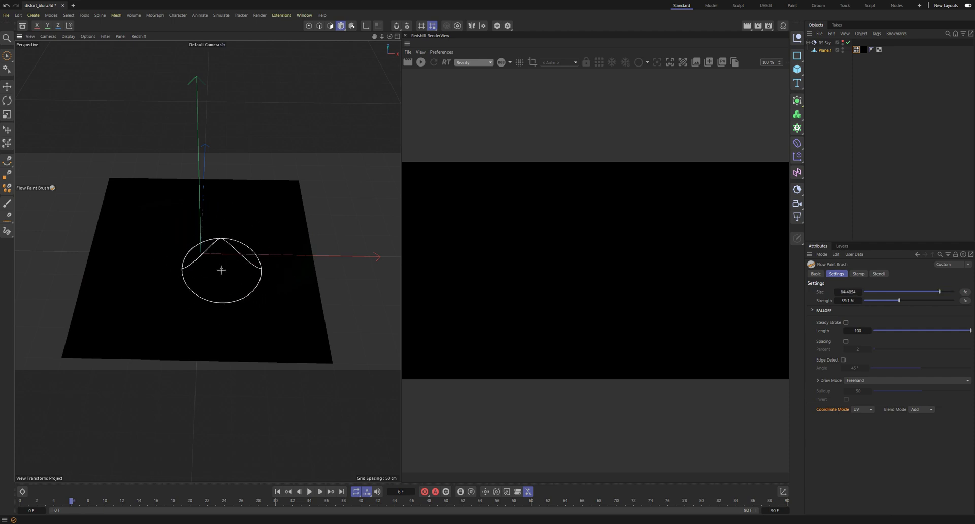
{"action": "mouse_move", "coordinate": [196, 208]}
{"action": "left_mouse_down"}
{"action": "mouse_move", "coordinate": [200, 315]}
{"action": "mouse_move", "coordinate": [199, 264]}
{"action": "mouse_move", "coordinate": [239, 233]}
{"action": "mouse_move", "coordinate": [272, 233]}
{"action": "mouse_move", "coordinate": [224, 299]}
{"action": "mouse_move", "coordinate": [251, 276]}
{"action": "left_mouse_up"}
{"action": "mouse_move", "coordinate": [183, 296]}
{"action": "left_mouse_down"}
{"action": "mouse_move", "coordinate": [158, 291]}
{"action": "mouse_move", "coordinate": [137, 328]}
{"action": "mouse_move", "coordinate": [159, 231]}
{"action": "mouse_move", "coordinate": [265, 211]}
{"action": "left_mouse_up"}
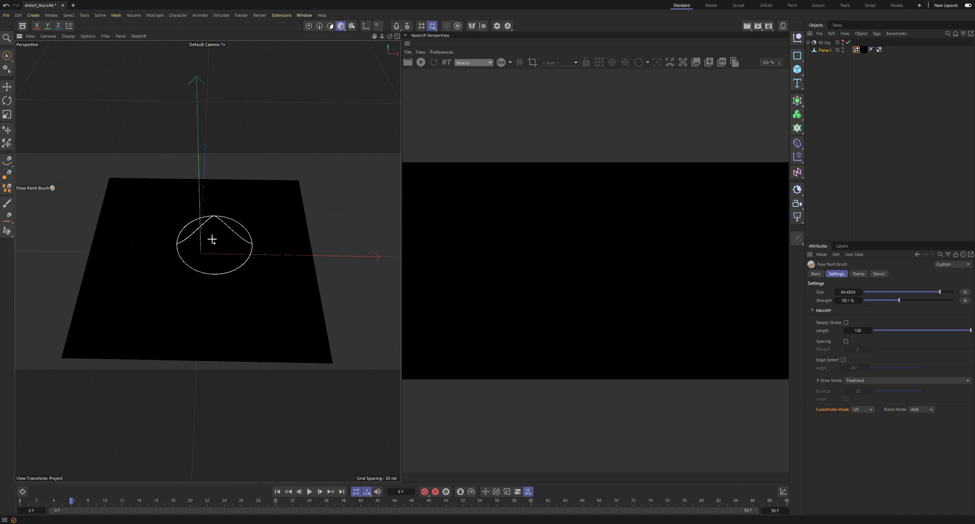
Open the uv_preview material's node graph and add a Vertex Attribute node with the attribute name UV Flow Map 1
{"action": "left_click", "coordinate": [784, 27]}
{"action": "double_click", "coordinate": [746, 65]}
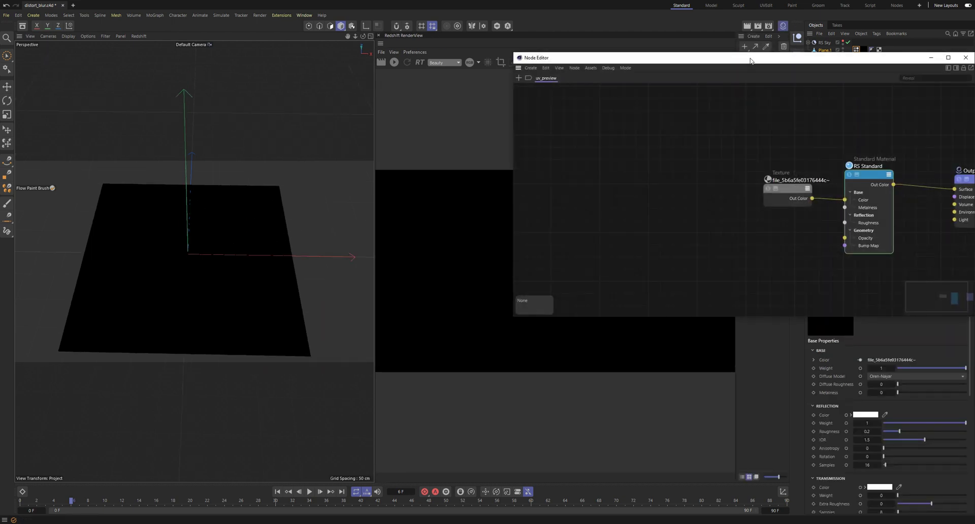
{"action": "type", "text": "cvertex"}
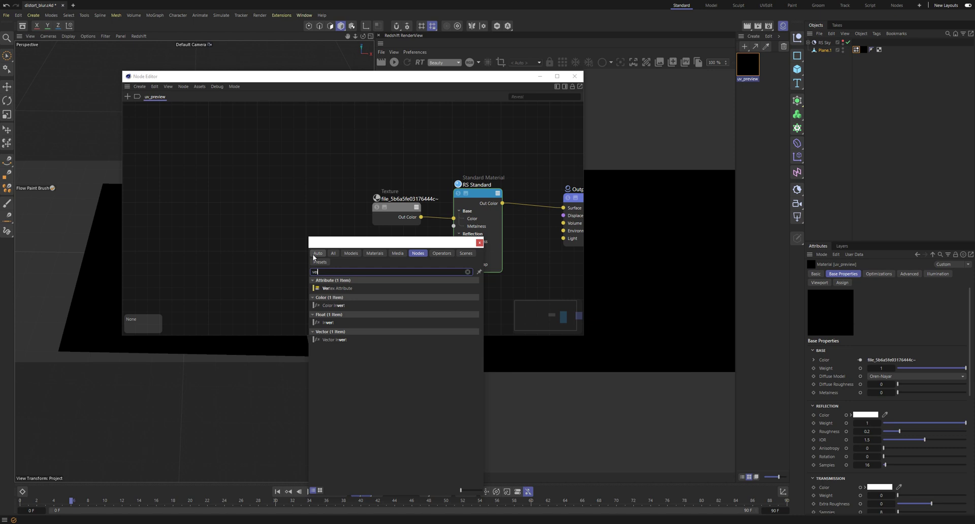
{"action": "left_click", "coordinate": [332, 282]}
{"action": "left_click_drag", "start_coordinate": [308, 253], "coordinate": [292, 257]}
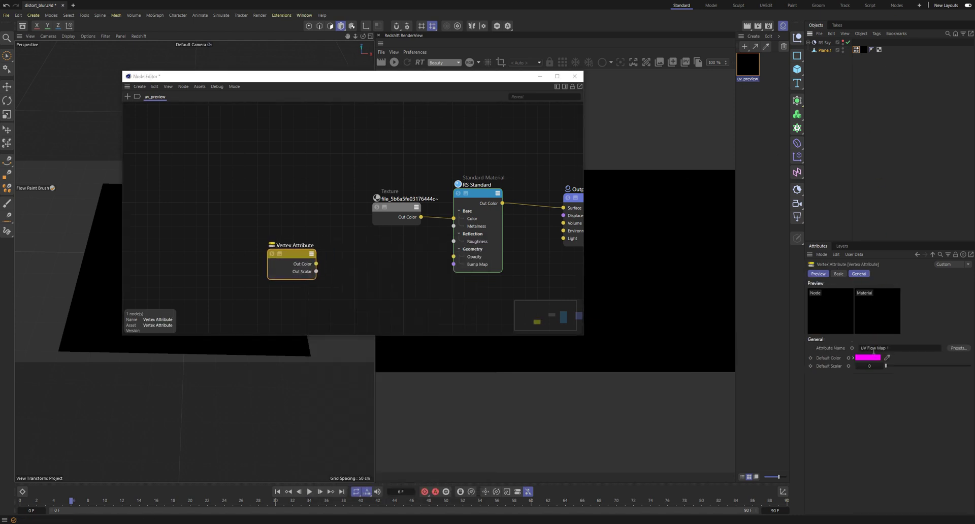
Connect the Vertex Attribute node's Out Color to the Texture node's Remap Offset input and select the Texture node
{"action": "left_click_drag", "start_coordinate": [388, 221], "coordinate": [388, 221]}
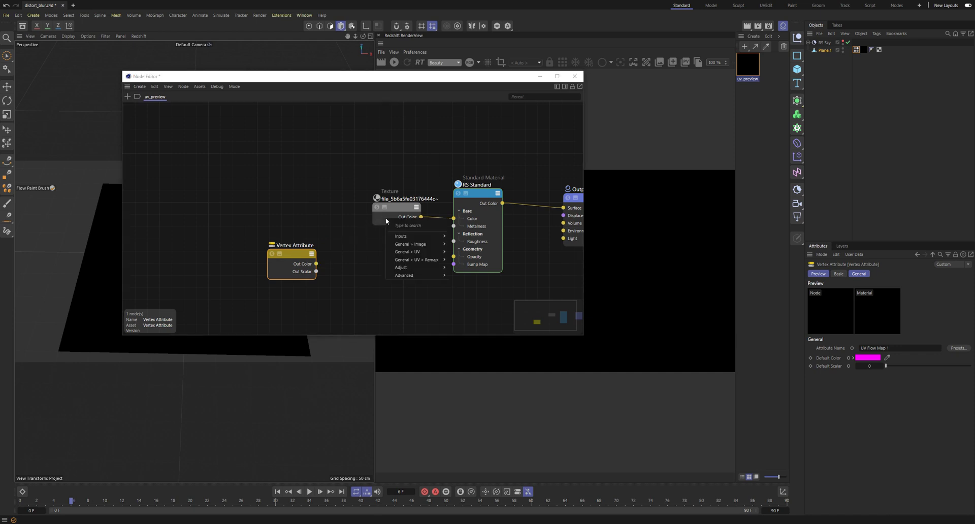
{"action": "left_click", "coordinate": [462, 268]}
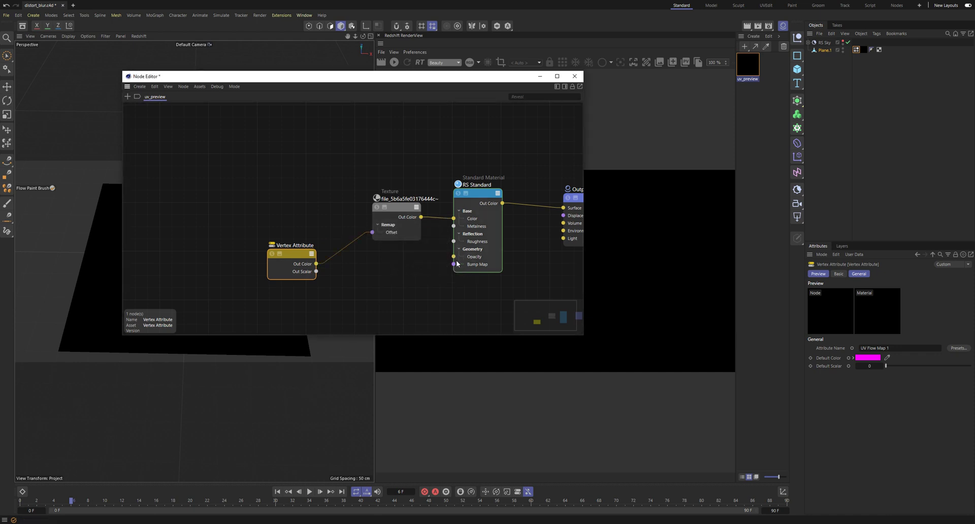
{"action": "left_click", "coordinate": [397, 207]}
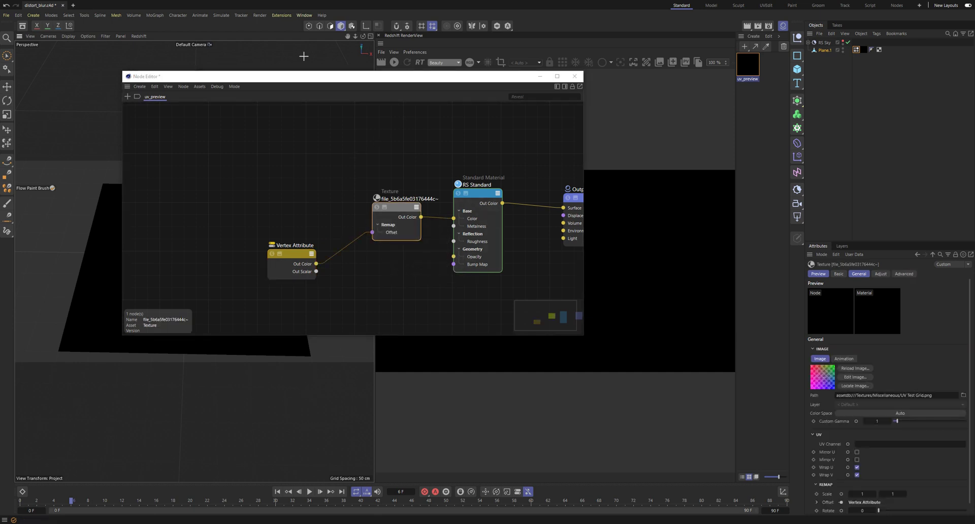
Start the live Redshift render of the textured plane and close the material's node graph window
{"action": "left_click_drag", "start_coordinate": [314, 73], "coordinate": [295, 357]}
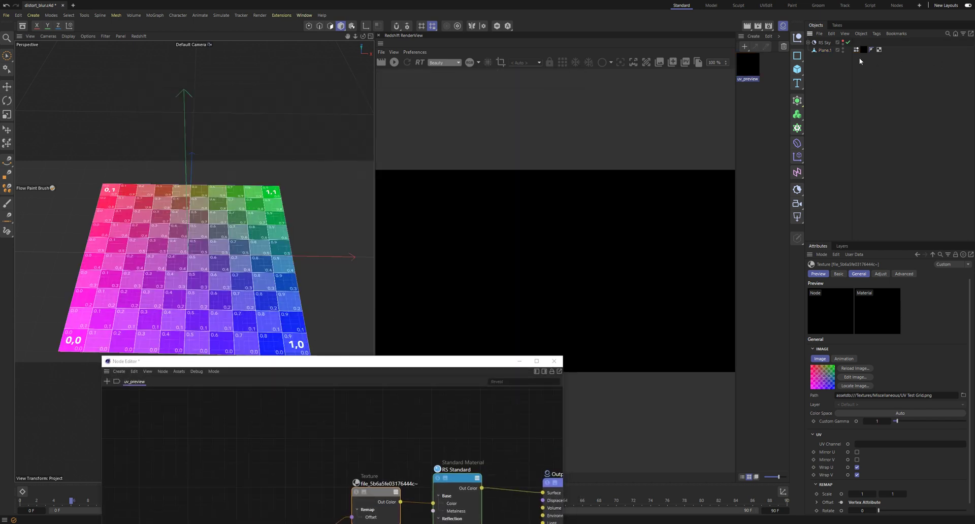
{"action": "left_click", "coordinate": [395, 63]}
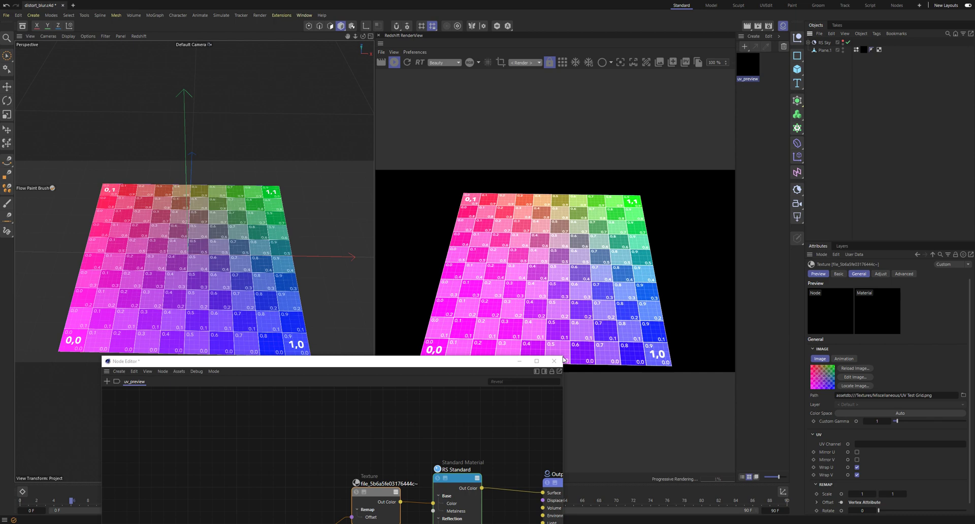
{"action": "left_click", "coordinate": [566, 351]}
Activate the plane's UV Flow Map 1 tag, select the plane and paint swirling flow strokes around its centre
{"action": "left_click", "coordinate": [856, 49]}
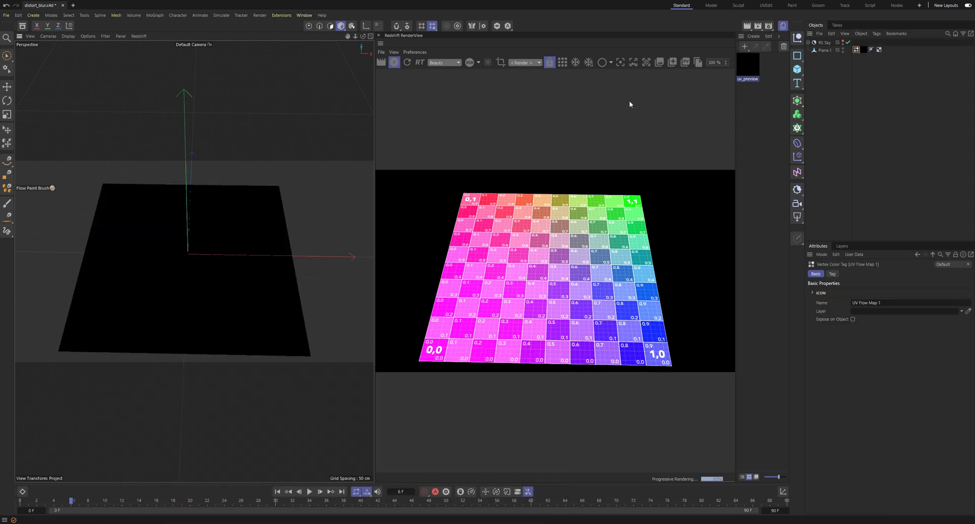
{"action": "left_click", "coordinate": [823, 50]}
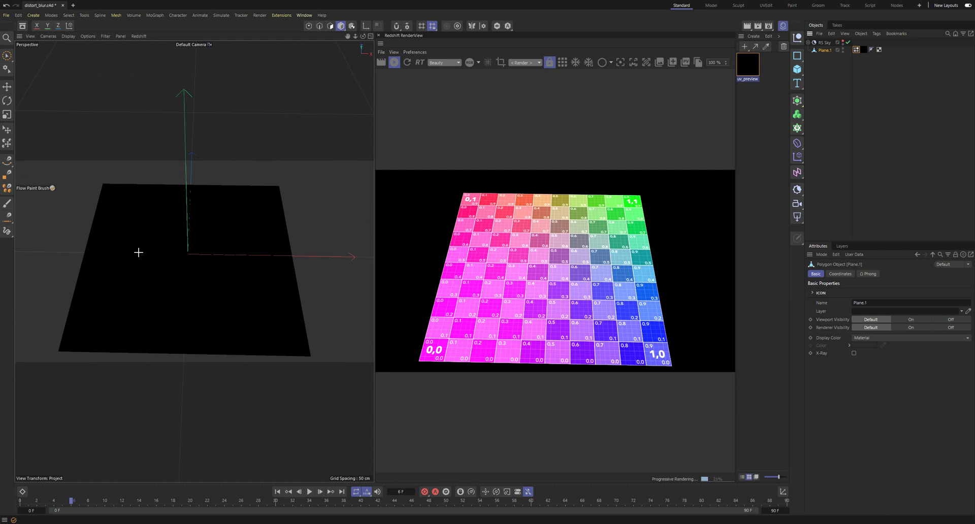
{"action": "mouse_move", "coordinate": [150, 254]}
{"action": "left_mouse_down"}
{"action": "mouse_move", "coordinate": [263, 252]}
{"action": "mouse_move", "coordinate": [243, 315]}
{"action": "mouse_move", "coordinate": [170, 314]}
{"action": "mouse_move", "coordinate": [177, 262]}
{"action": "left_mouse_up"}
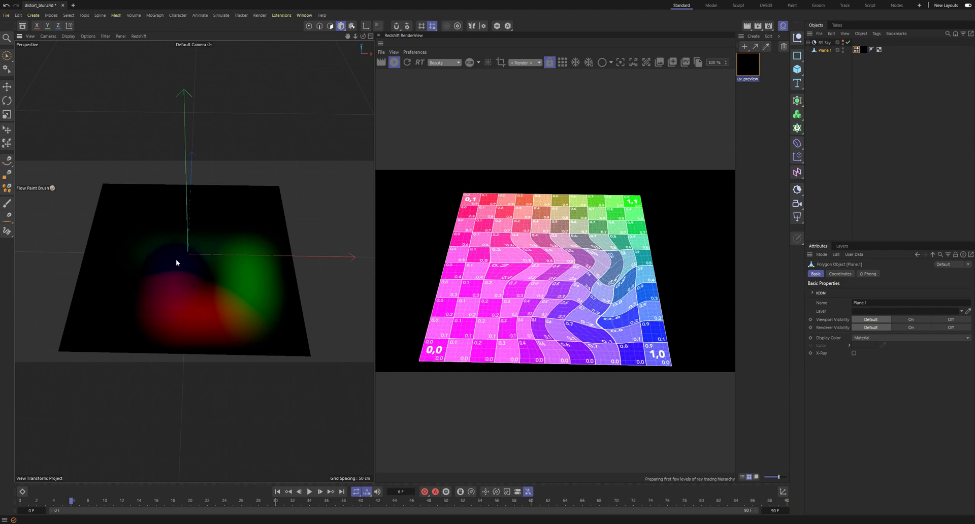
{"action": "mouse_move", "coordinate": [180, 223]}
{"action": "left_mouse_down"}
{"action": "mouse_move", "coordinate": [214, 207]}
{"action": "mouse_move", "coordinate": [246, 284]}
{"action": "mouse_move", "coordinate": [142, 238]}
{"action": "mouse_move", "coordinate": [199, 297]}
{"action": "mouse_move", "coordinate": [198, 240]}
{"action": "mouse_move", "coordinate": [213, 262]}
{"action": "left_mouse_up"}
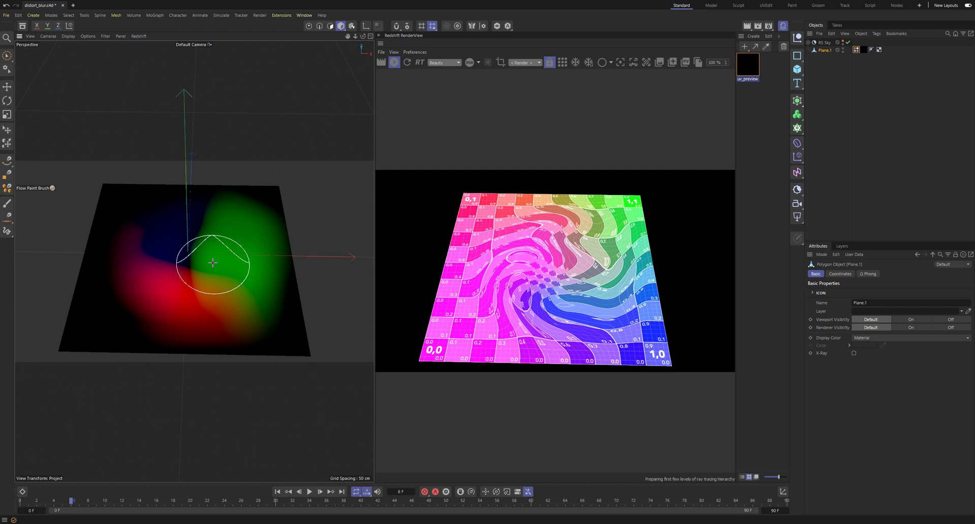
Adjust the flow brush size and soften the painted flow with broad strokes across the plane
{"action": "middle_click_drag", "start_coordinate": [229, 225], "coordinate": [230, 237]}
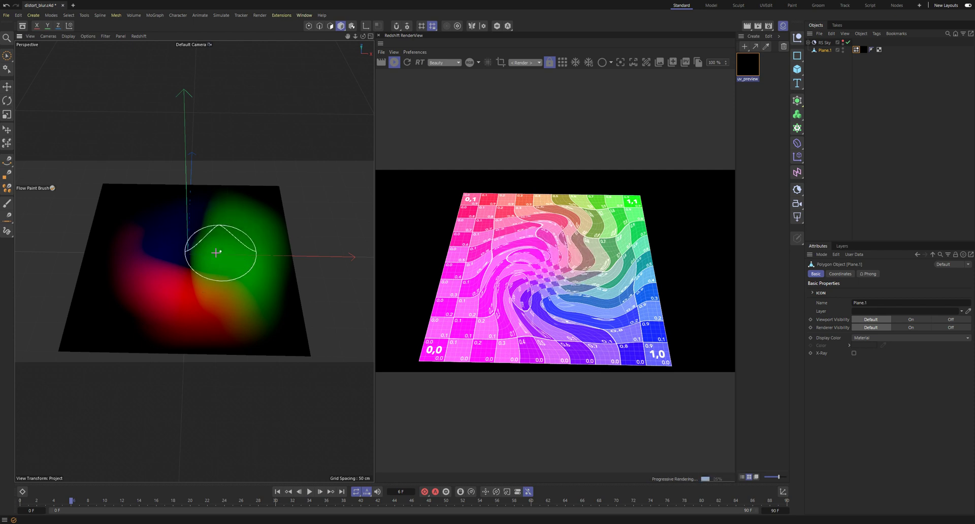
{"action": "mouse_move", "coordinate": [161, 283]}
{"action": "left_mouse_down"}
{"action": "mouse_move", "coordinate": [190, 206]}
{"action": "mouse_move", "coordinate": [118, 244]}
{"action": "mouse_move", "coordinate": [275, 313]}
{"action": "mouse_move", "coordinate": [225, 261]}
{"action": "mouse_move", "coordinate": [131, 267]}
{"action": "left_mouse_up"}
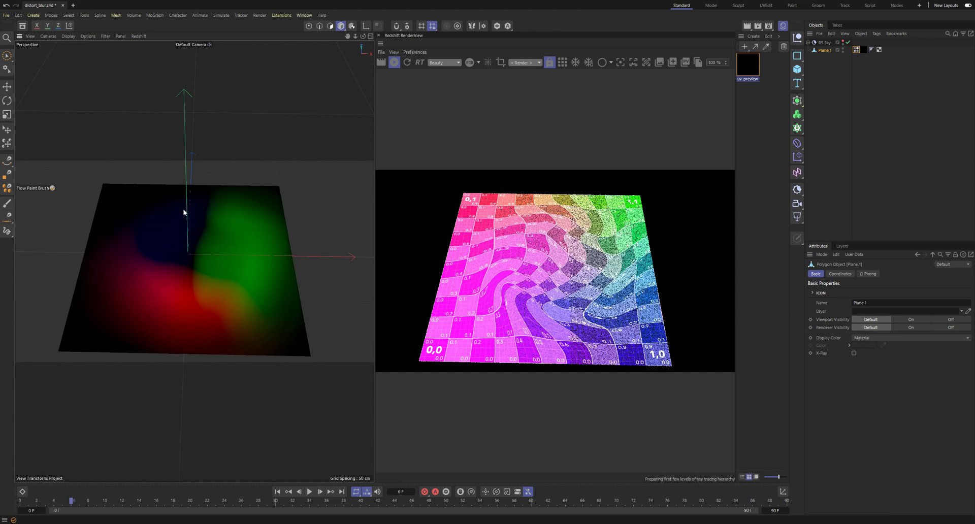
{"action": "mouse_move", "coordinate": [184, 213]}
{"action": "left_mouse_down"}
{"action": "mouse_move", "coordinate": [243, 208]}
{"action": "mouse_move", "coordinate": [218, 199]}
{"action": "mouse_move", "coordinate": [208, 235]}
{"action": "mouse_move", "coordinate": [117, 238]}
{"action": "mouse_move", "coordinate": [166, 212]}
{"action": "mouse_move", "coordinate": [249, 323]}
{"action": "mouse_move", "coordinate": [231, 327]}
{"action": "mouse_move", "coordinate": [258, 326]}
{"action": "mouse_move", "coordinate": [207, 335]}
{"action": "mouse_move", "coordinate": [136, 322]}
{"action": "mouse_move", "coordinate": [255, 341]}
{"action": "mouse_move", "coordinate": [294, 315]}
{"action": "mouse_move", "coordinate": [282, 254]}
{"action": "mouse_move", "coordinate": [264, 291]}
{"action": "mouse_move", "coordinate": [112, 320]}
{"action": "left_mouse_up"}
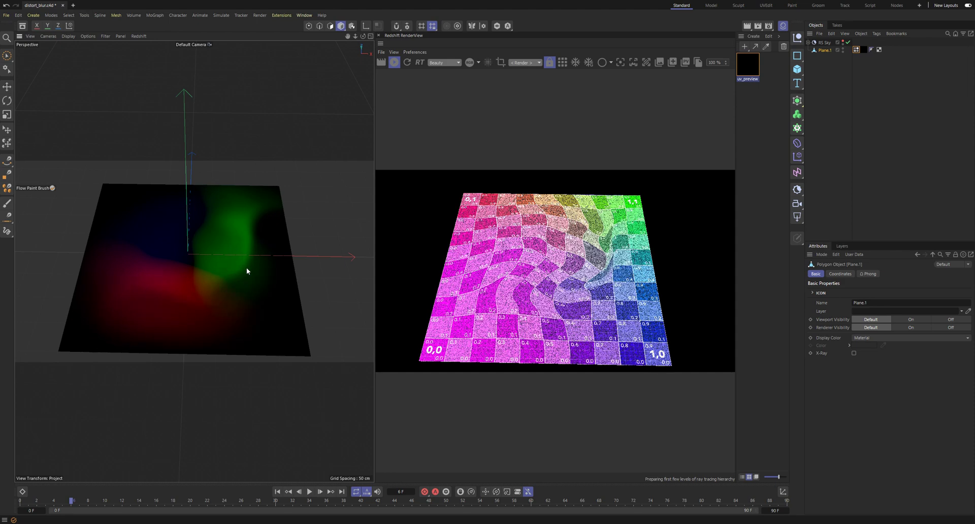
{"action": "mouse_move", "coordinate": [247, 271]}
{"action": "left_mouse_down"}
{"action": "mouse_move", "coordinate": [172, 248]}
{"action": "mouse_move", "coordinate": [172, 291]}
{"action": "mouse_move", "coordinate": [241, 279]}
{"action": "mouse_move", "coordinate": [231, 231]}
{"action": "mouse_move", "coordinate": [198, 269]}
{"action": "left_mouse_up"}
Shrink the flow brush and paint many small irregular strokes across the whole plane
{"action": "mouse_move", "coordinate": [235, 266]}
{"action": "middle_mouse_down"}
{"action": "mouse_move", "coordinate": [235, 252]}
{"action": "mouse_move", "coordinate": [248, 257]}
{"action": "mouse_move", "coordinate": [231, 250]}
{"action": "middle_mouse_up"}
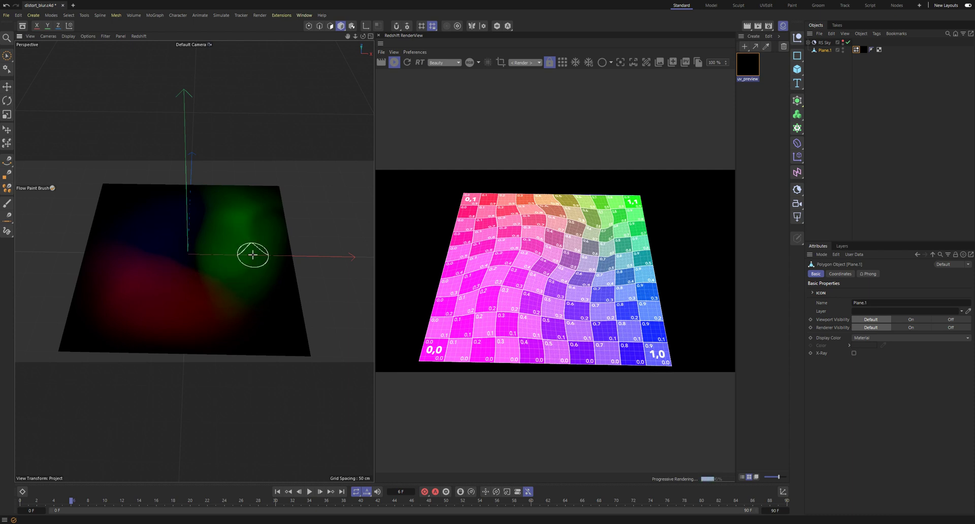
{"action": "left_click_drag", "start_coordinate": [157, 237], "coordinate": [126, 209]}
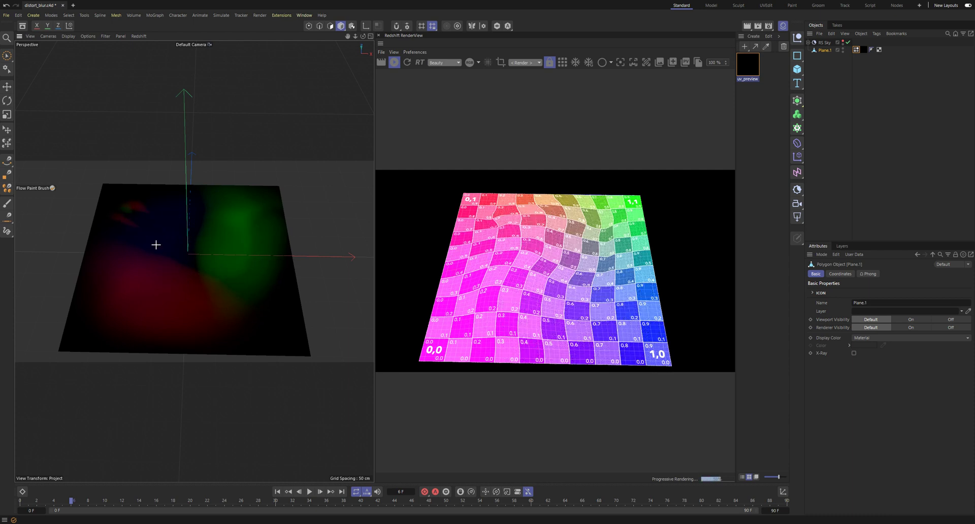
{"action": "mouse_move", "coordinate": [156, 244]}
{"action": "left_mouse_down"}
{"action": "mouse_move", "coordinate": [111, 281]}
{"action": "mouse_move", "coordinate": [102, 343]}
{"action": "mouse_move", "coordinate": [207, 328]}
{"action": "mouse_move", "coordinate": [287, 267]}
{"action": "mouse_move", "coordinate": [200, 203]}
{"action": "mouse_move", "coordinate": [153, 239]}
{"action": "mouse_move", "coordinate": [211, 279]}
{"action": "mouse_move", "coordinate": [211, 266]}
{"action": "mouse_move", "coordinate": [148, 292]}
{"action": "mouse_move", "coordinate": [222, 257]}
{"action": "mouse_move", "coordinate": [151, 249]}
{"action": "mouse_move", "coordinate": [206, 290]}
{"action": "left_mouse_up"}
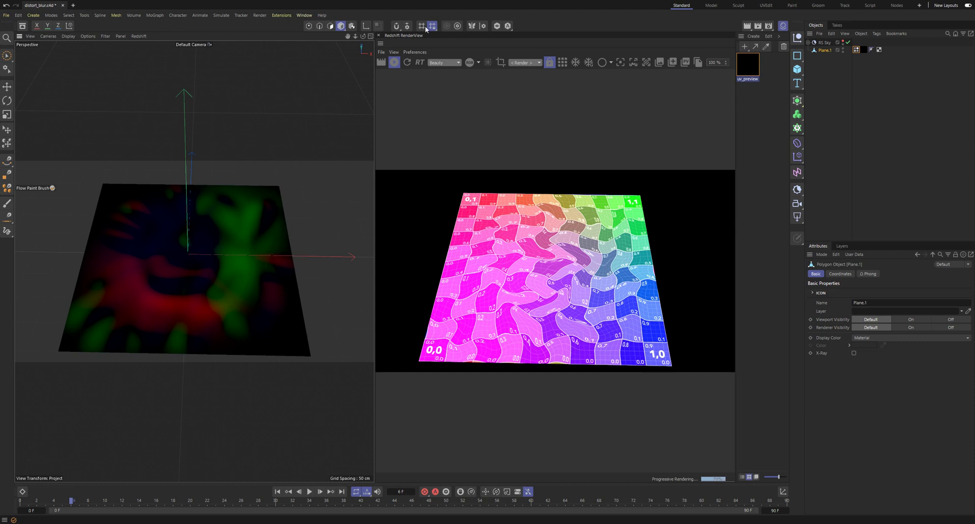
Open the uv_preview material's node graph and add an OSL node
{"action": "double_click", "coordinate": [751, 72]}
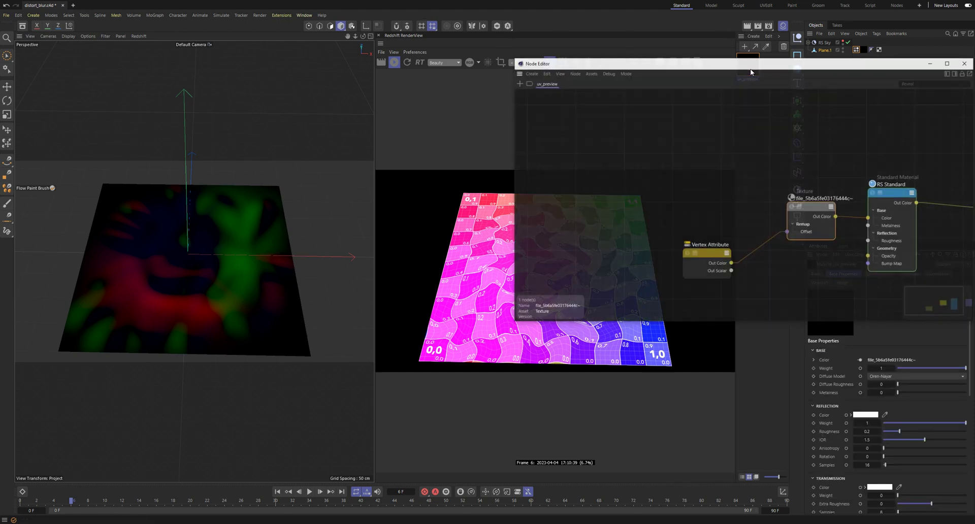
{"action": "left_click_drag", "start_coordinate": [737, 66], "coordinate": [309, 40]}
{"action": "double_click", "coordinate": [314, 147]}
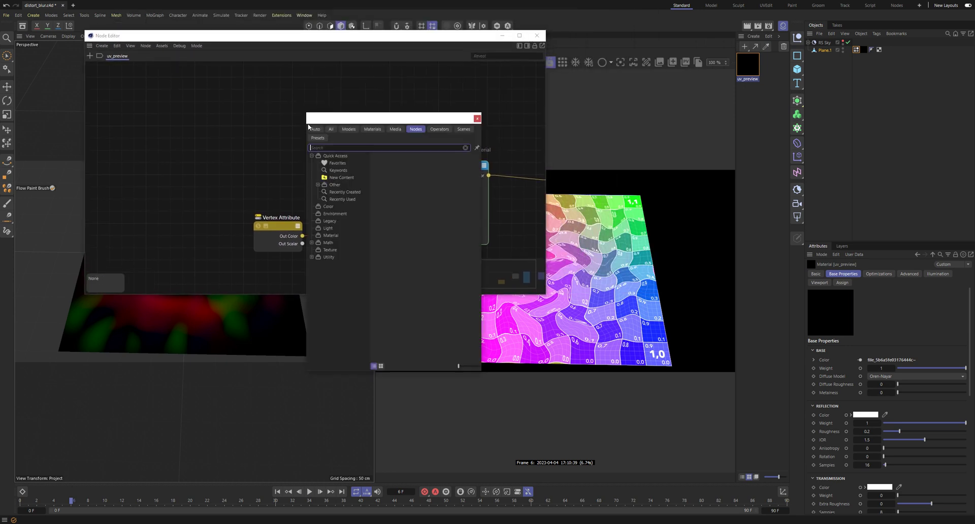
{"action": "type", "text": "osl"}
{"action": "key", "text": "Return"}
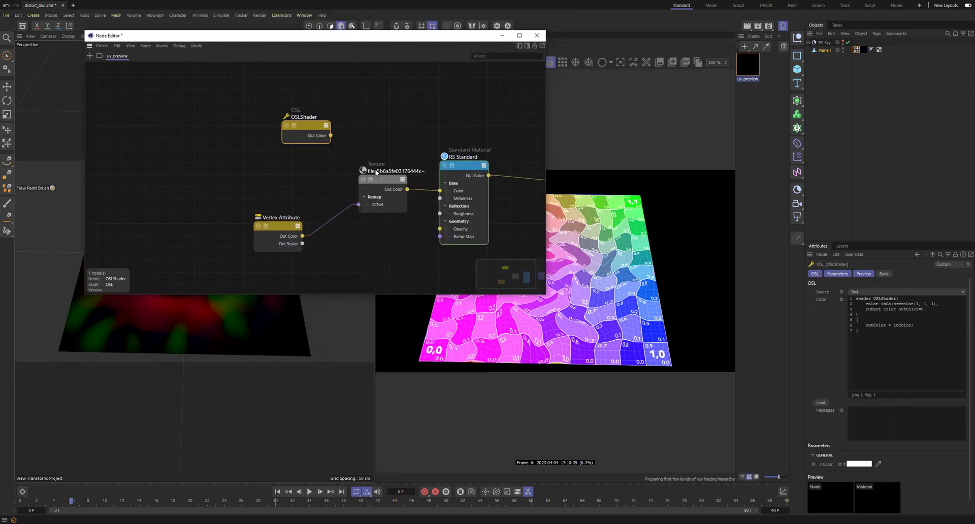
Set the OSL node's source to File and load the Blur.osl shader from D:\redshift\osl
{"action": "left_click", "coordinate": [878, 292]}
{"action": "left_click", "coordinate": [874, 310]}
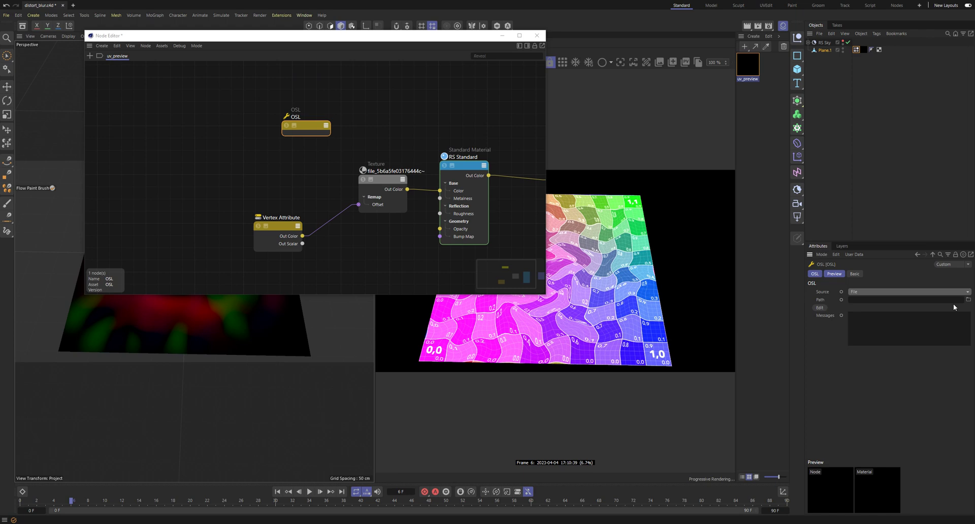
{"action": "left_click", "coordinate": [968, 299]}
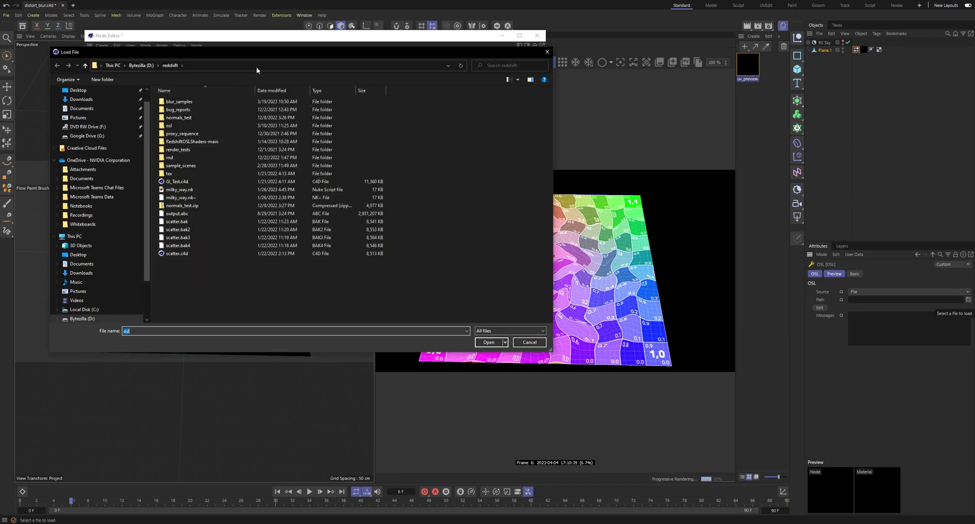
{"action": "mouse_move", "coordinate": [256, 52]}
{"action": "left_mouse_down"}
{"action": "mouse_move", "coordinate": [161, 54]}
{"action": "mouse_move", "coordinate": [0, 109]}
{"action": "left_mouse_up"}
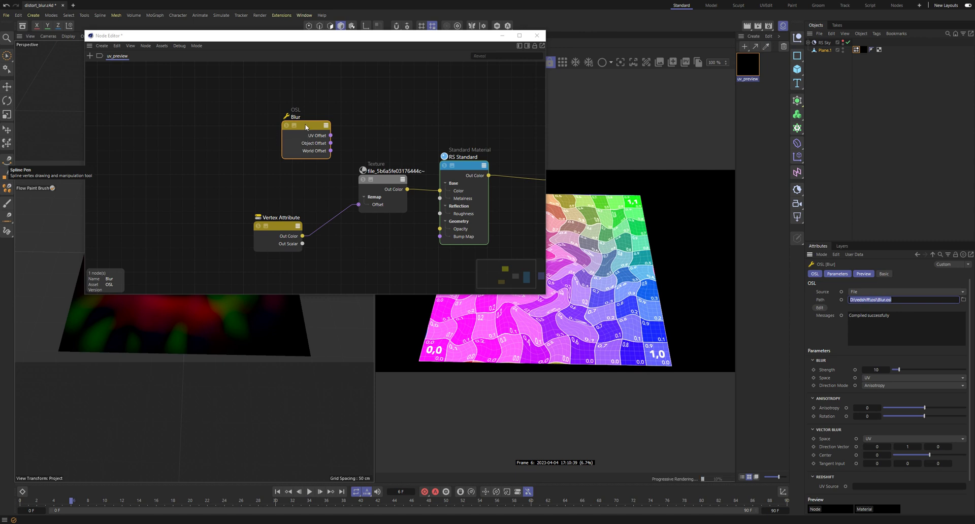
Space out the nodes and connect the Vertex Attribute's Out Color to the Blur node's Direction Vector input
{"action": "left_click_drag", "start_coordinate": [306, 127], "coordinate": [336, 127]}
{"action": "left_click_drag", "start_coordinate": [282, 231], "coordinate": [218, 216]}
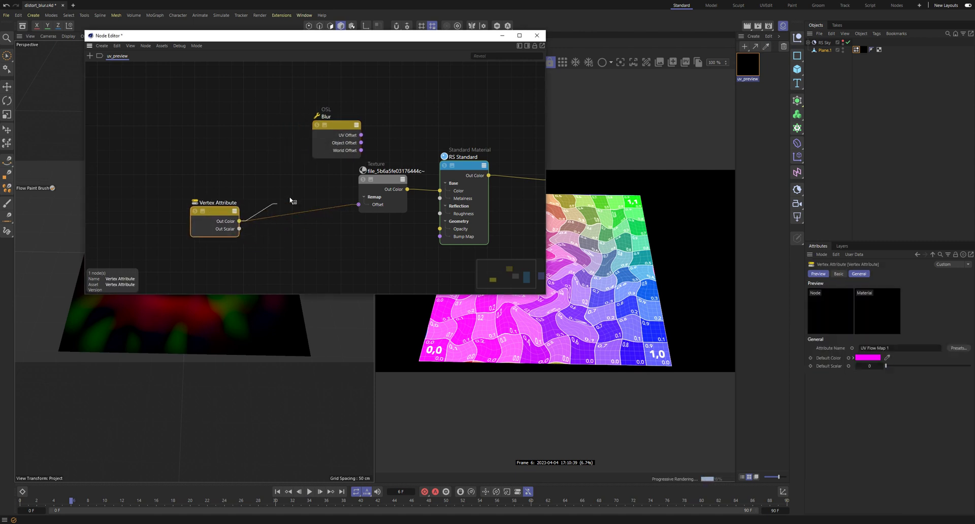
{"action": "left_click_drag", "start_coordinate": [326, 139], "coordinate": [327, 139]}
{"action": "mouse_move", "coordinate": [364, 174]}
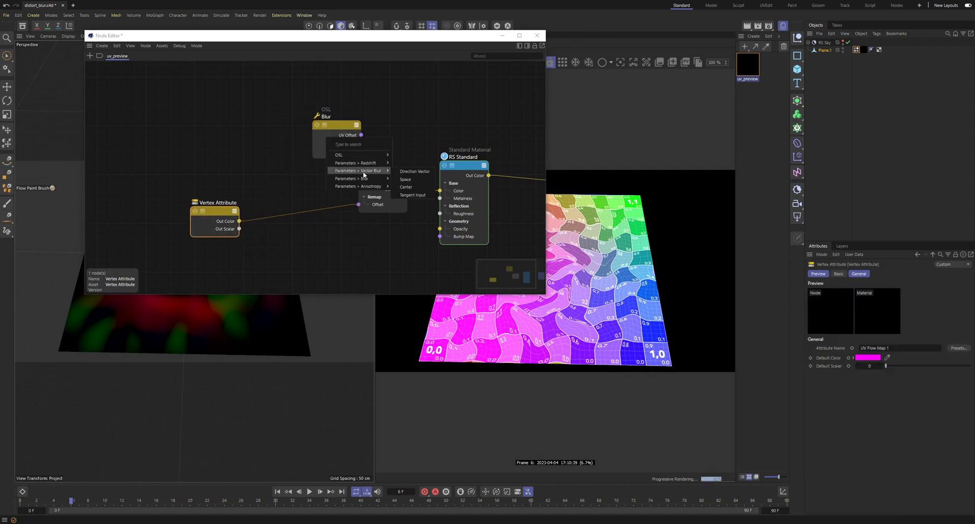
{"action": "left_click", "coordinate": [406, 172]}
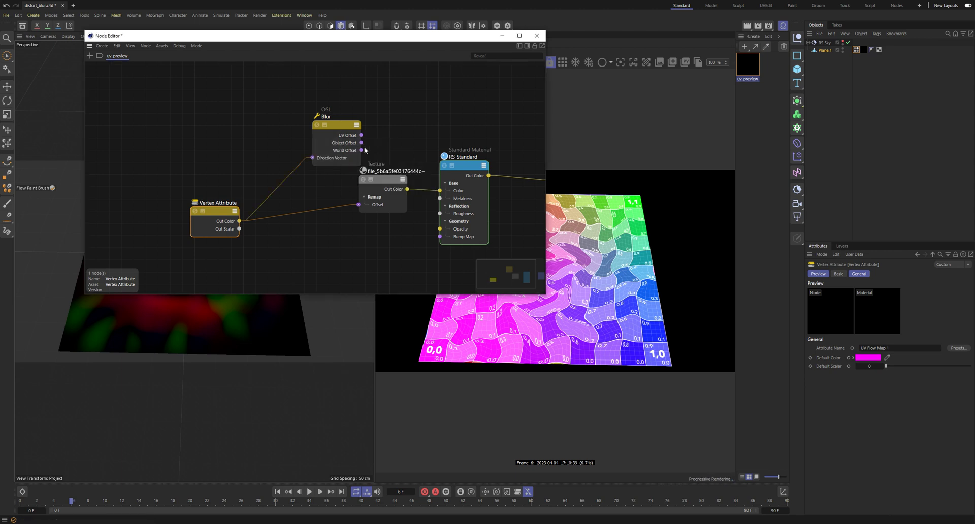
Connect the Blur node's UV Offset to the Texture node's Remap Offset, replacing the direct flow map connection, and uncover the render
{"action": "left_click_drag", "start_coordinate": [337, 128], "coordinate": [285, 127]}
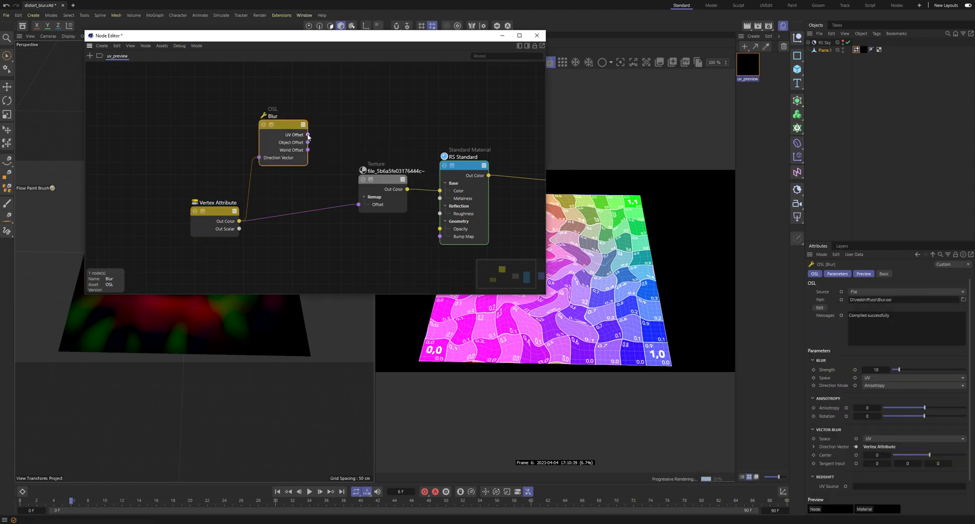
{"action": "left_click_drag", "start_coordinate": [362, 203], "coordinate": [361, 203]}
{"action": "left_click_drag", "start_coordinate": [409, 39], "coordinate": [154, 156]}
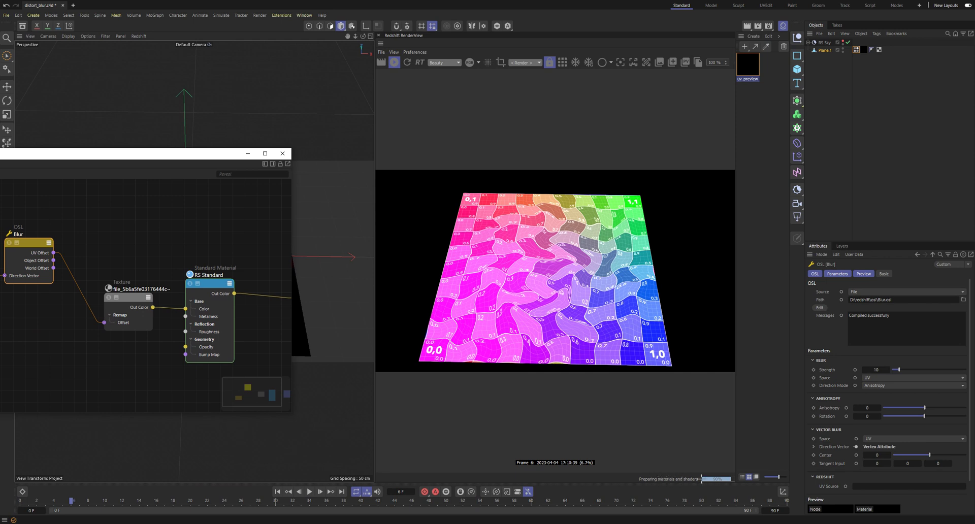
{"action": "left_click_drag", "start_coordinate": [174, 159], "coordinate": [347, 21]}
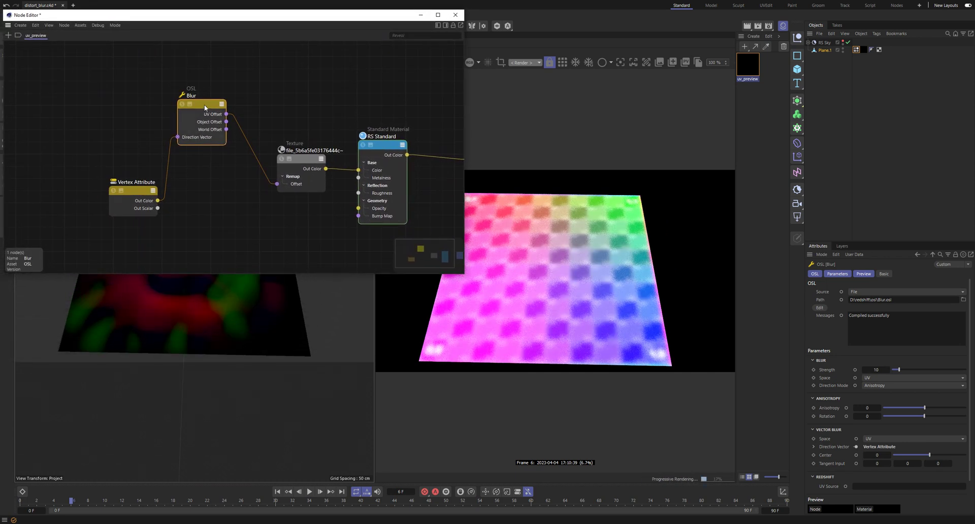
{"action": "left_click_drag", "start_coordinate": [311, 18], "coordinate": [262, 104]}
Set the Blur node's Direction Mode to Vector Blur and its Strength to 500
{"action": "left_click", "coordinate": [833, 385]}
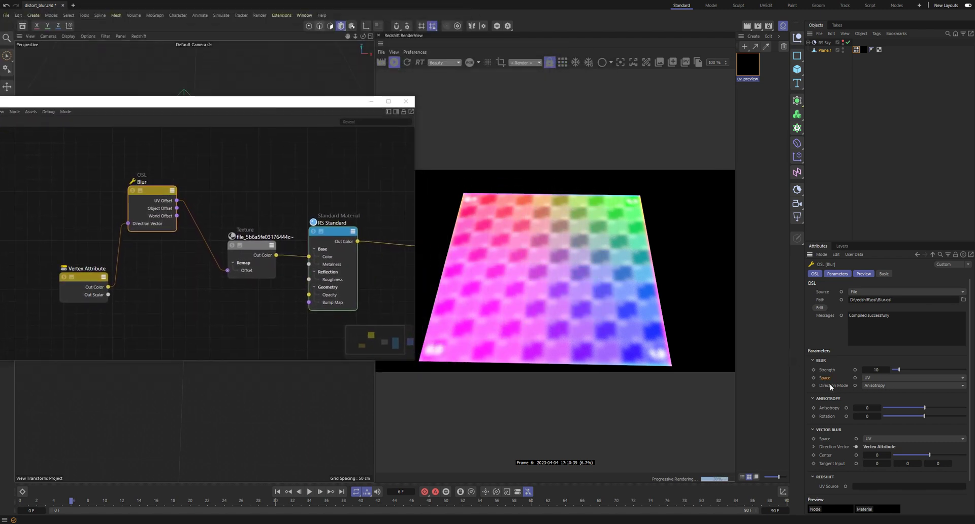
{"action": "left_click", "coordinate": [884, 385]}
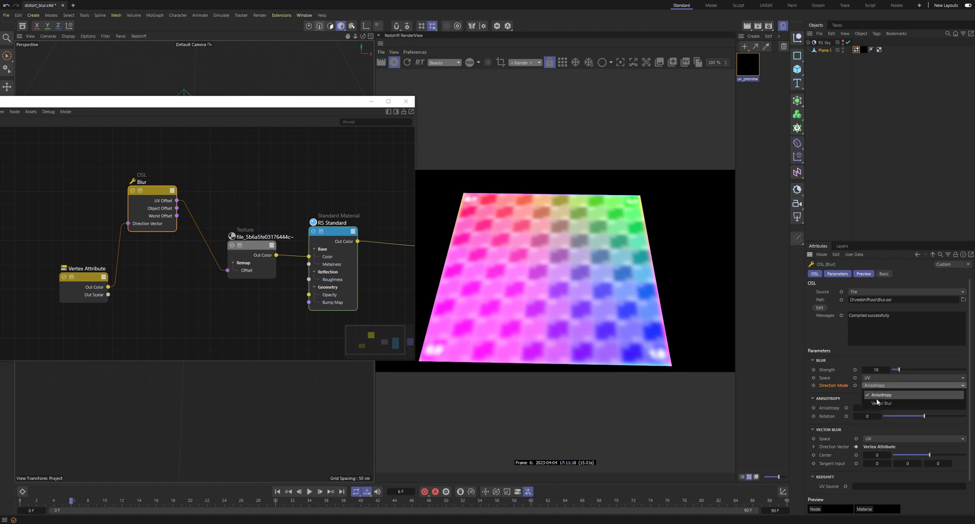
{"action": "left_click", "coordinate": [882, 402]}
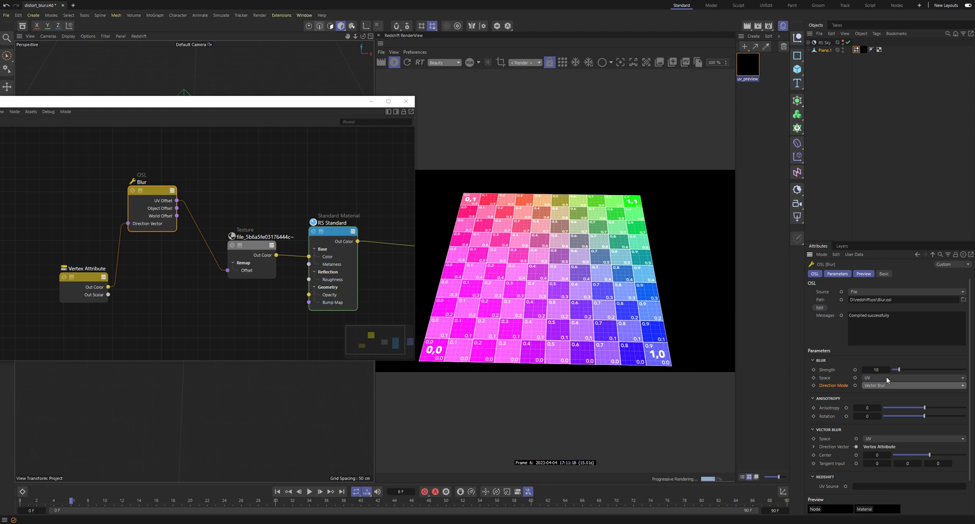
{"action": "left_click_drag", "start_coordinate": [875, 370], "coordinate": [974, 364]}
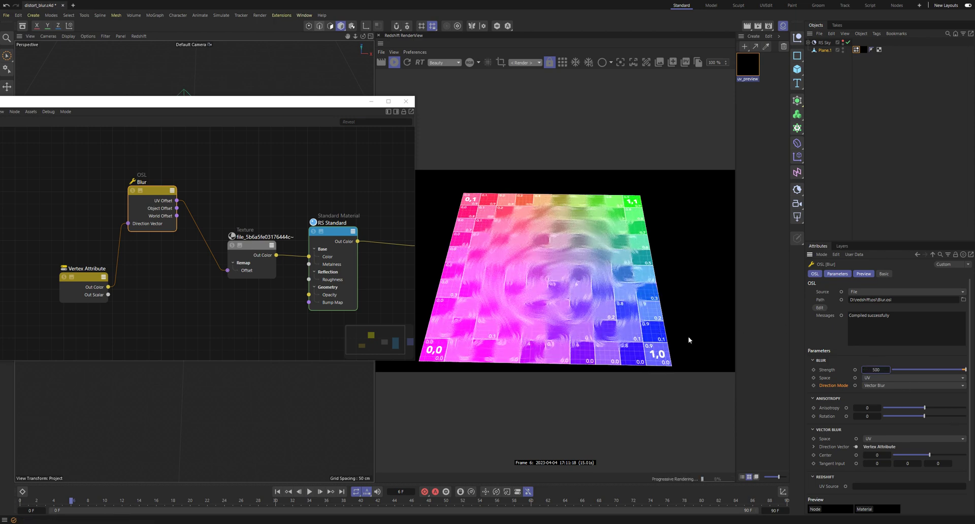
Move the node graph window aside and show UV Flow Map 1 on the plane to compare it with the blurred render
{"action": "mouse_move", "coordinate": [331, 108]}
{"action": "left_mouse_down"}
{"action": "mouse_move", "coordinate": [517, 408]}
{"action": "mouse_move", "coordinate": [441, 341]}
{"action": "left_mouse_up"}
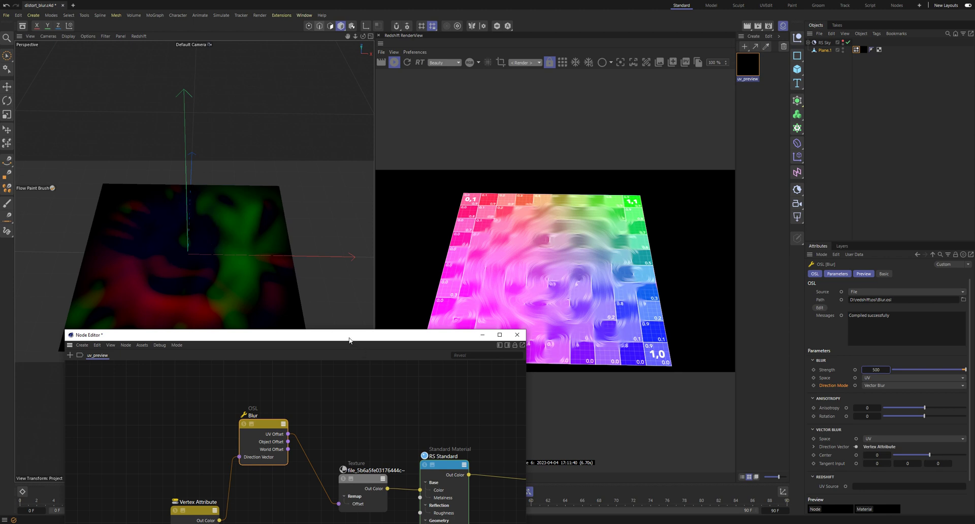
{"action": "left_click_drag", "start_coordinate": [274, 334], "coordinate": [300, 391]}
{"action": "left_click", "coordinate": [856, 50]}
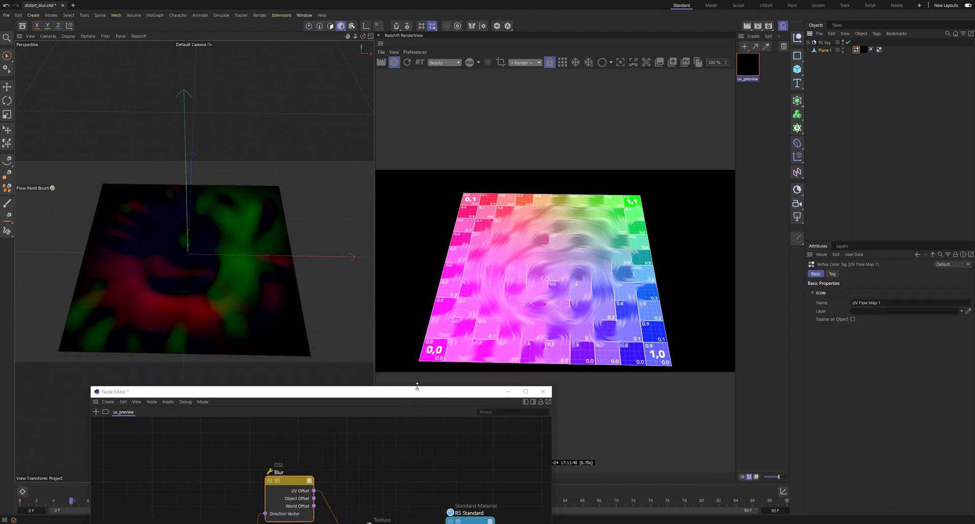
Bring the node graph back and rearrange the Vertex Attribute and Blur nodes to make room before the Texture node
{"action": "left_click_drag", "start_coordinate": [417, 387], "coordinate": [372, 90]}
{"action": "left_click_drag", "start_coordinate": [249, 179], "coordinate": [245, 173]}
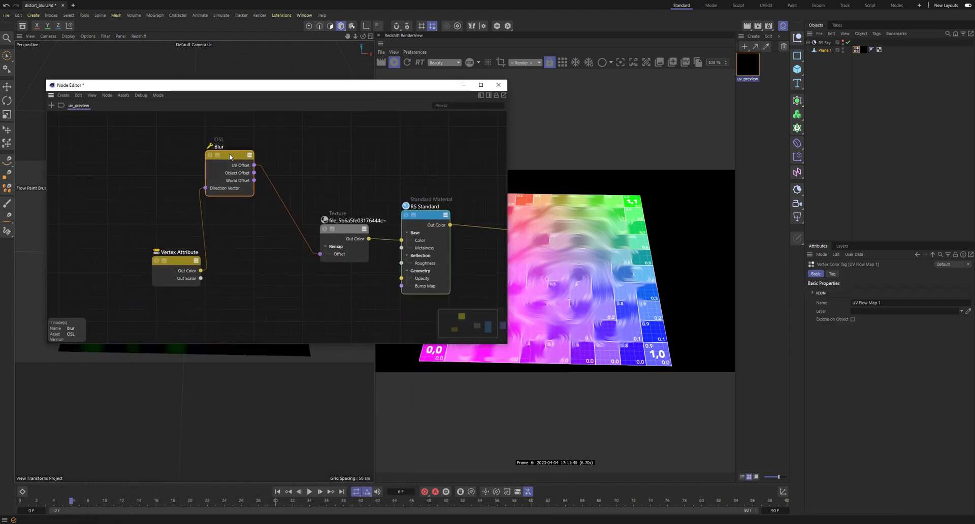
{"action": "left_click_drag", "start_coordinate": [183, 262], "coordinate": [144, 250]}
{"action": "left_click_drag", "start_coordinate": [237, 172], "coordinate": [227, 160]}
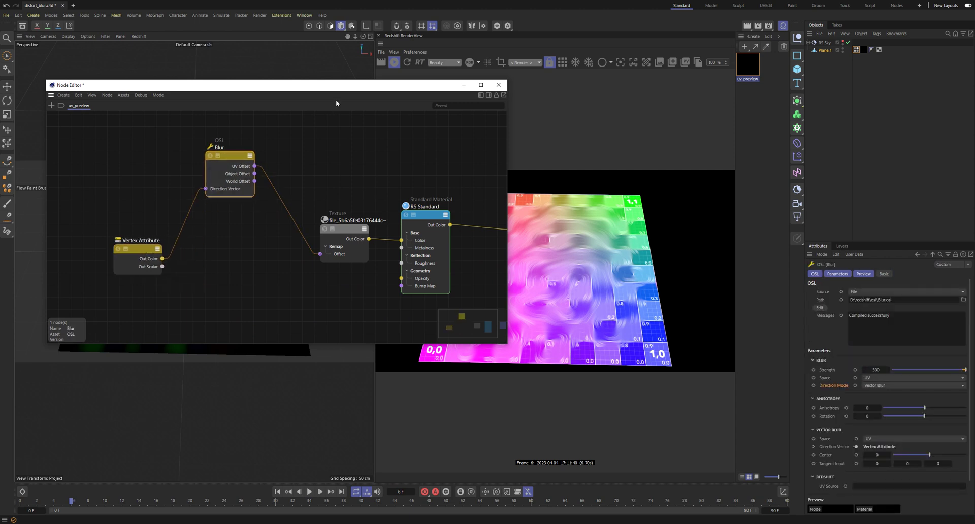
Try connecting the Vertex Attribute's Out Color straight to the Texture node's Remap Offset, and undo that connection
{"action": "left_click_drag", "start_coordinate": [336, 86], "coordinate": [277, 51]}
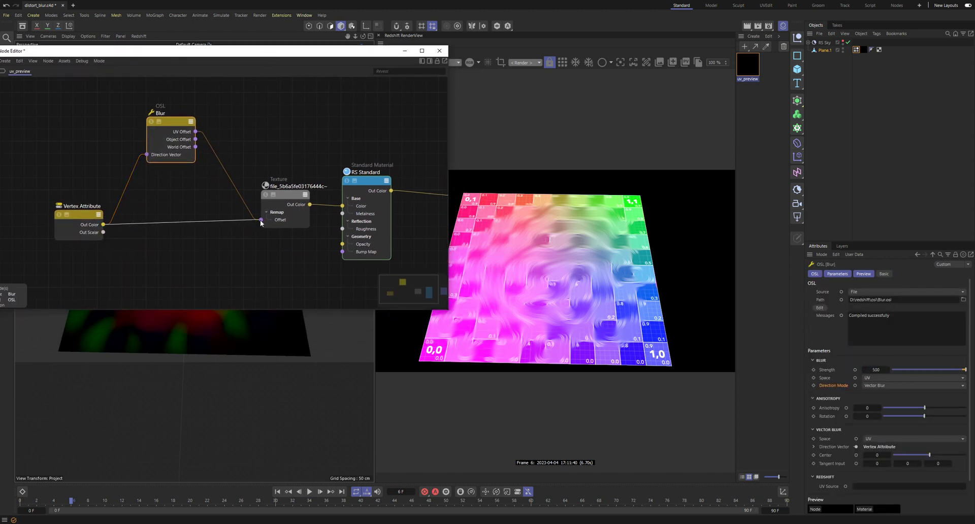
{"action": "left_click_drag", "start_coordinate": [260, 220], "coordinate": [261, 221]}
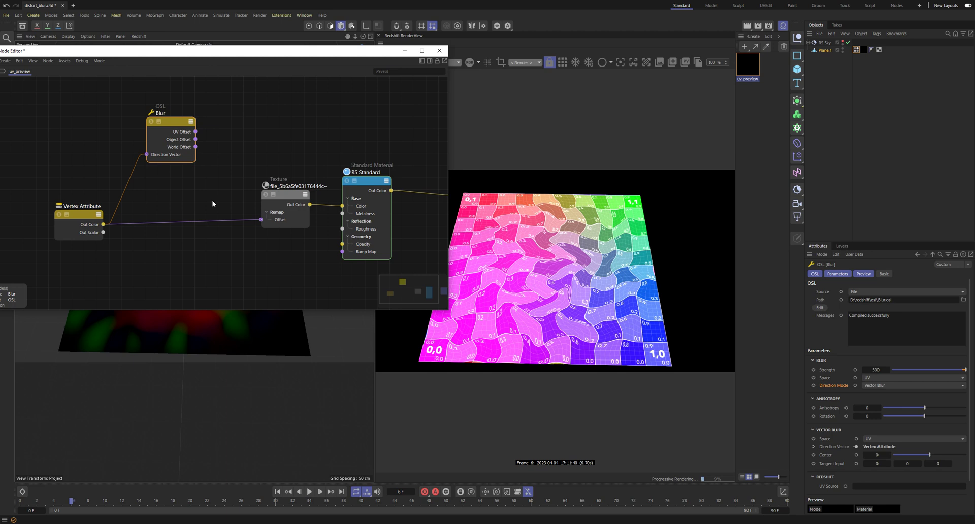
{"action": "key", "text": "ctrl+z"}
Add a Vector Add node with the Blur's UV Offset as Input 1 and the Vertex Attribute's Out Color as Input 2
{"action": "double_click", "coordinate": [203, 220]}
{"action": "type", "text": "vector add"}
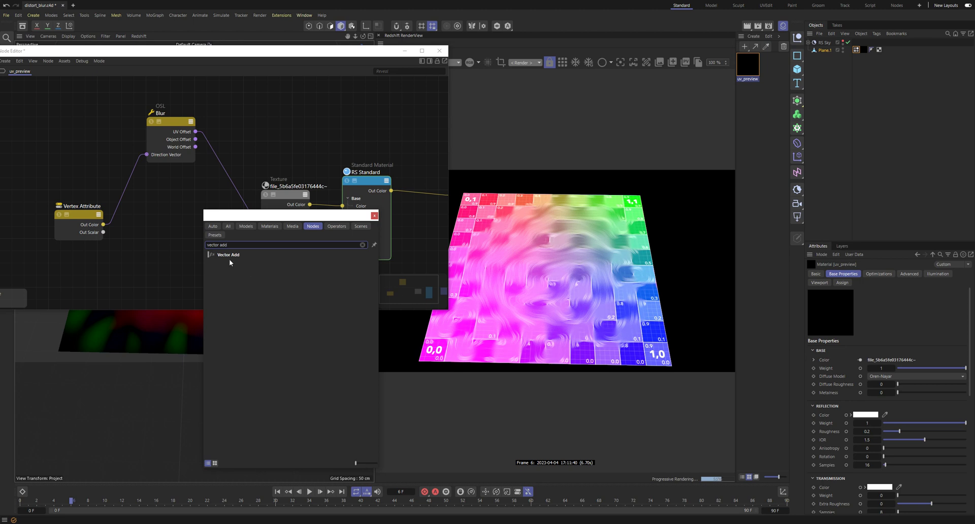
{"action": "left_click", "coordinate": [228, 255]}
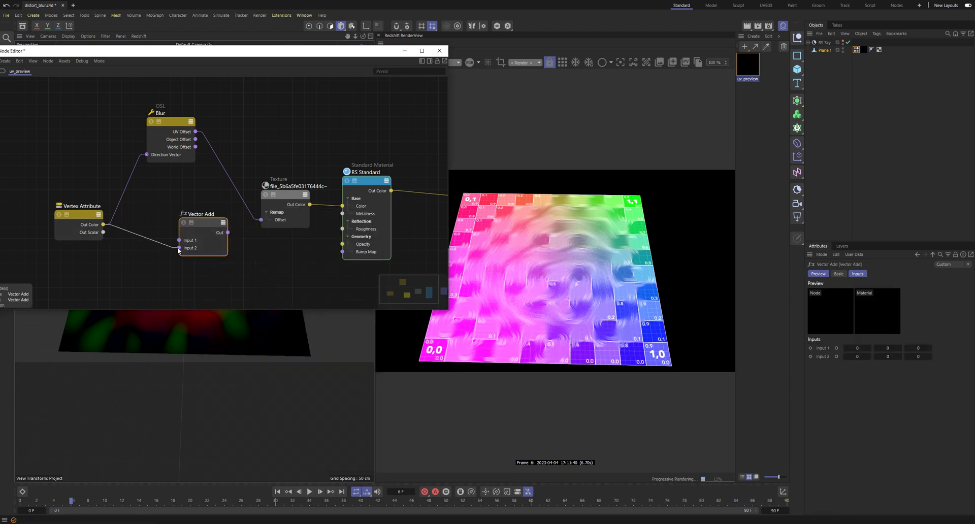
{"action": "left_click_drag", "start_coordinate": [178, 248], "coordinate": [192, 240]}
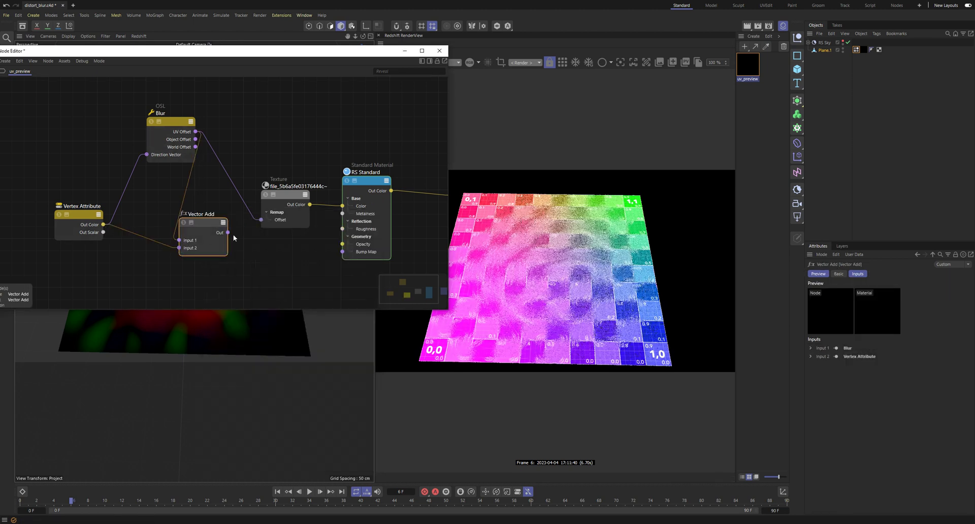
Connect the Vector Add output to the Texture node's Remap Offset and tidy the placement of the Blur and Vertex Attribute nodes
{"action": "left_click_drag", "start_coordinate": [262, 222], "coordinate": [261, 222]}
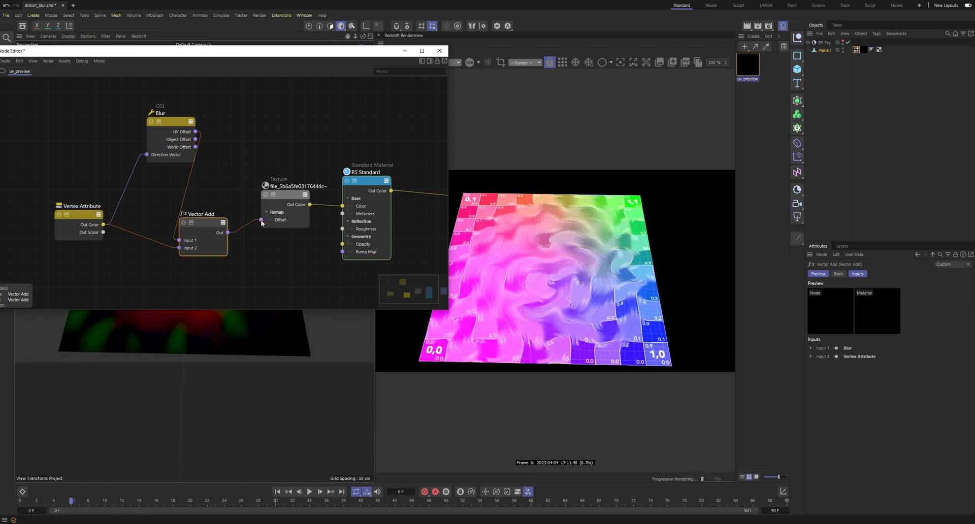
{"action": "left_click_drag", "start_coordinate": [153, 156], "coordinate": [137, 171]}
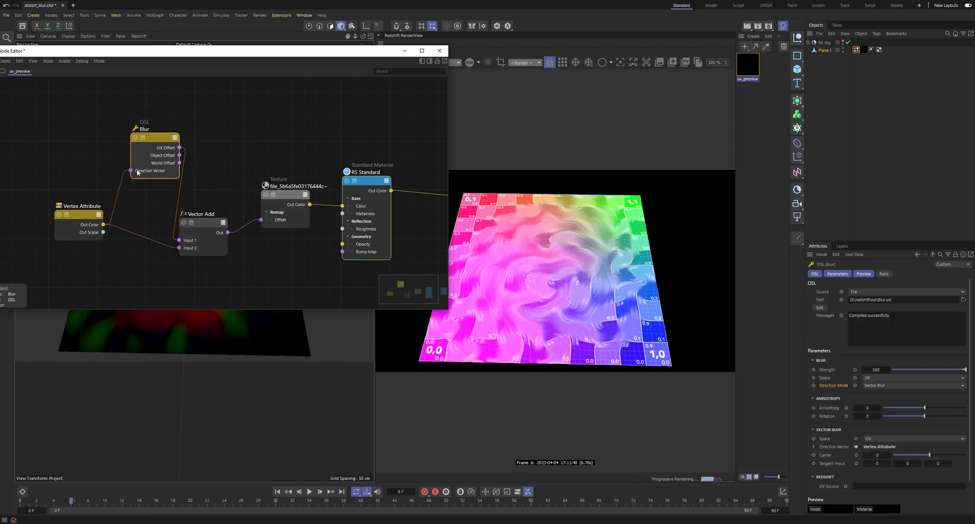
{"action": "left_click_drag", "start_coordinate": [87, 216], "coordinate": [73, 228]}
{"action": "left_click_drag", "start_coordinate": [158, 139], "coordinate": [145, 148]}
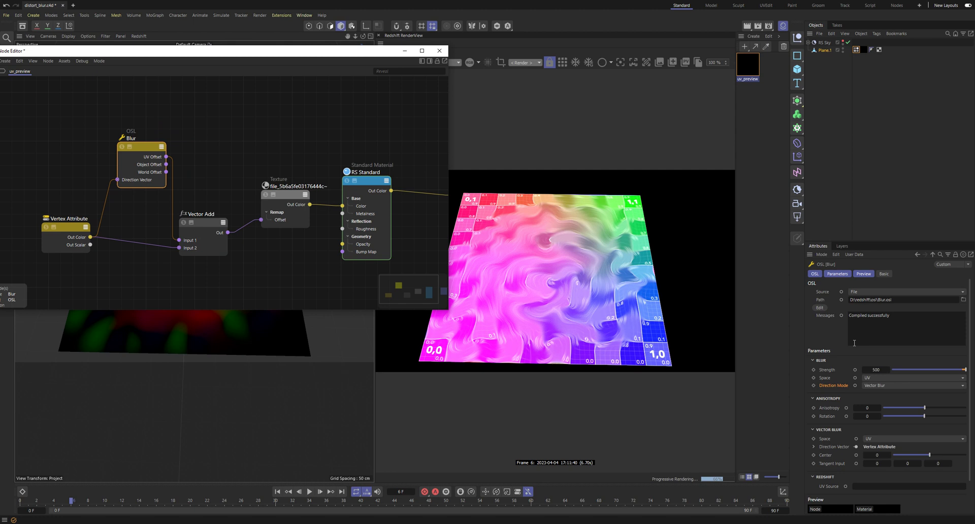
Try lower strengths on the Blur node and set its Strength to 250
{"action": "left_click", "coordinate": [884, 370]}
{"action": "type", "text": "200"}
{"action": "key", "text": "Return"}
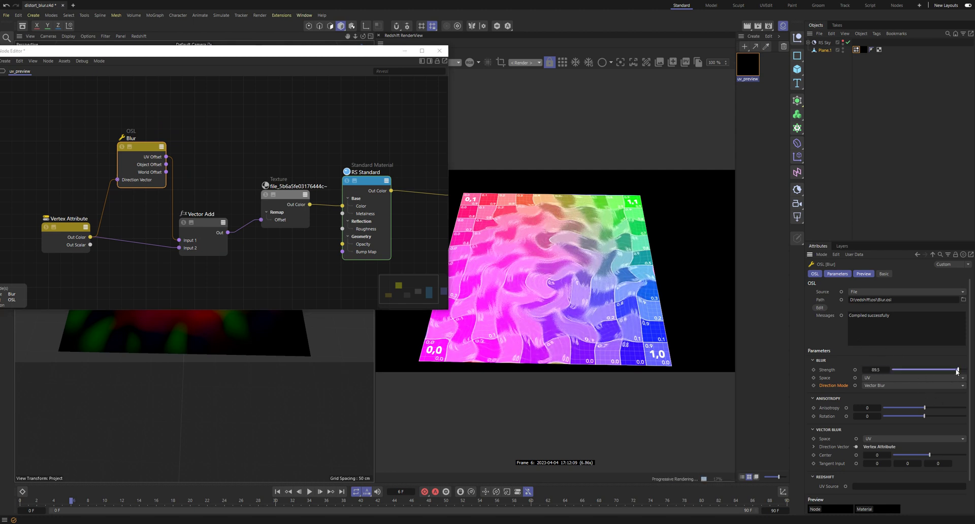
{"action": "left_click_drag", "start_coordinate": [957, 371], "coordinate": [965, 369]}
Test different Center values for the Vector Blur and reset Center to 0
{"action": "scroll", "coordinate": [831, 428], "scroll_direction": "down", "scroll_amount": 2}
{"action": "scroll", "coordinate": [835, 420], "scroll_direction": "up", "scroll_amount": 2}
{"action": "left_click_drag", "start_coordinate": [925, 458], "coordinate": [868, 458]}
{"action": "left_click_drag", "start_coordinate": [931, 458], "coordinate": [965, 454]}
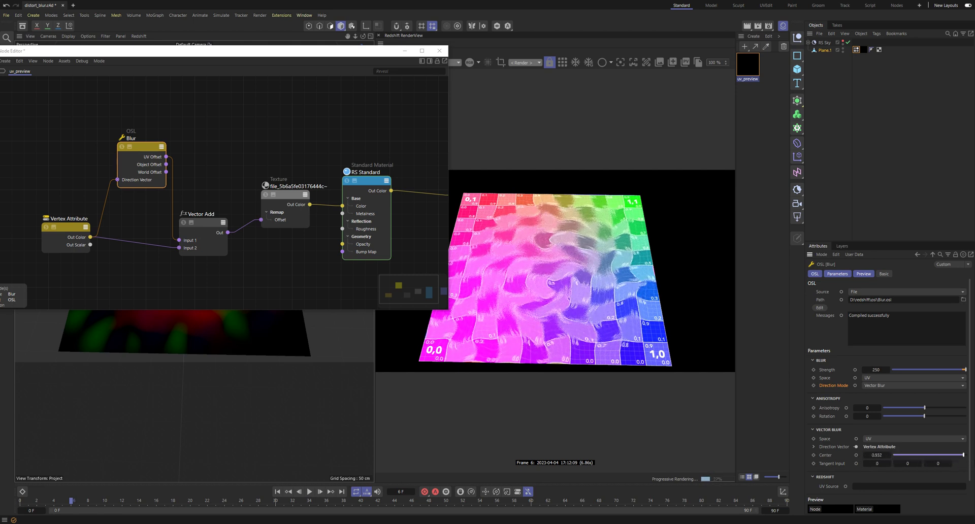
{"action": "mouse_move", "coordinate": [878, 456]}
{"action": "left_mouse_down"}
{"action": "mouse_move", "coordinate": [878, 472]}
{"action": "mouse_move", "coordinate": [878, 456]}
{"action": "mouse_move", "coordinate": [921, 458]}
{"action": "mouse_move", "coordinate": [870, 455]}
{"action": "mouse_move", "coordinate": [880, 456]}
{"action": "left_mouse_up"}
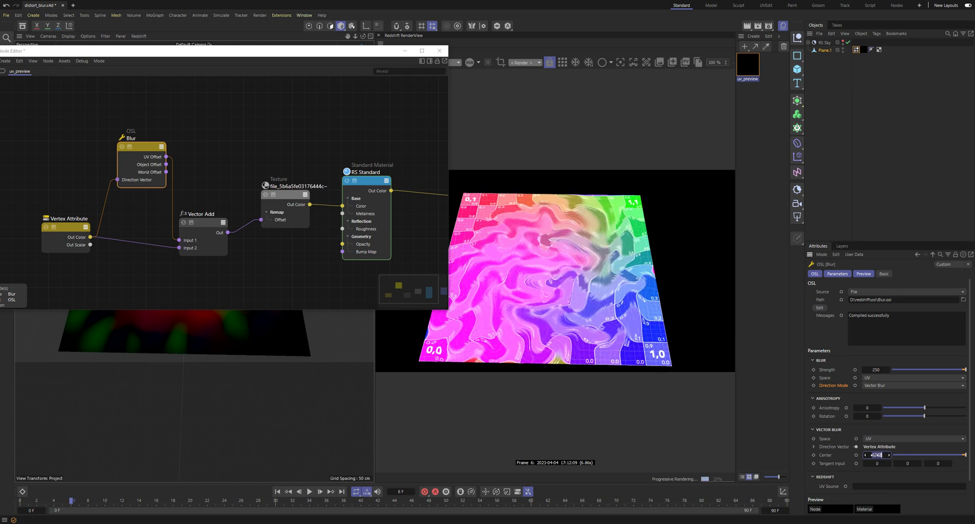
{"action": "type", "text": "0"}
{"action": "key", "text": "Return"}
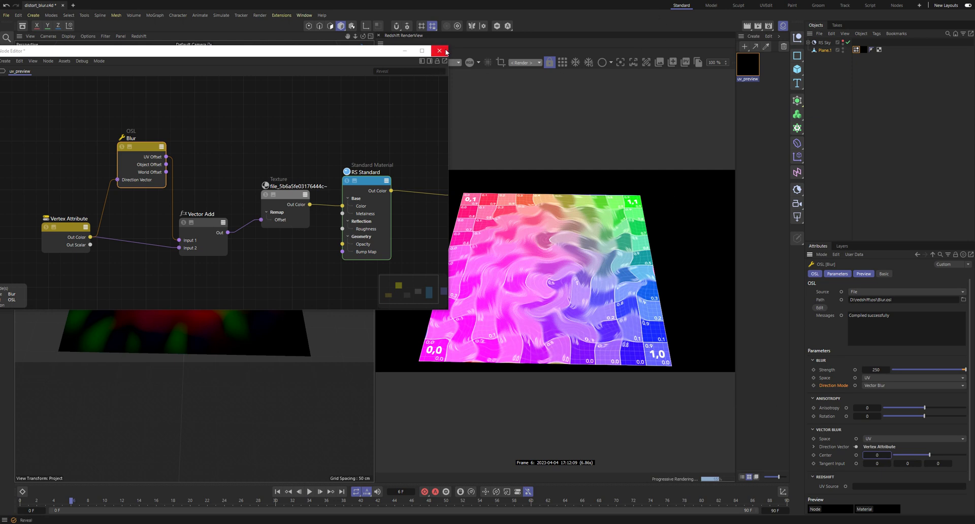
Close the node graph and, with only Plane.1 selected, paint a second flow map of diagonal strokes across it with the Flow Paint Brush
{"action": "left_click", "coordinate": [444, 52]}
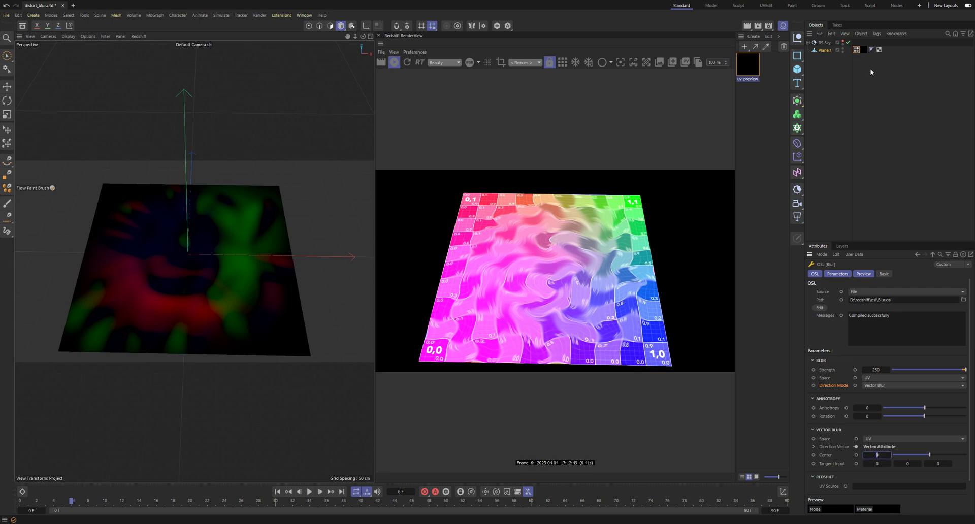
{"action": "left_click", "coordinate": [823, 50]}
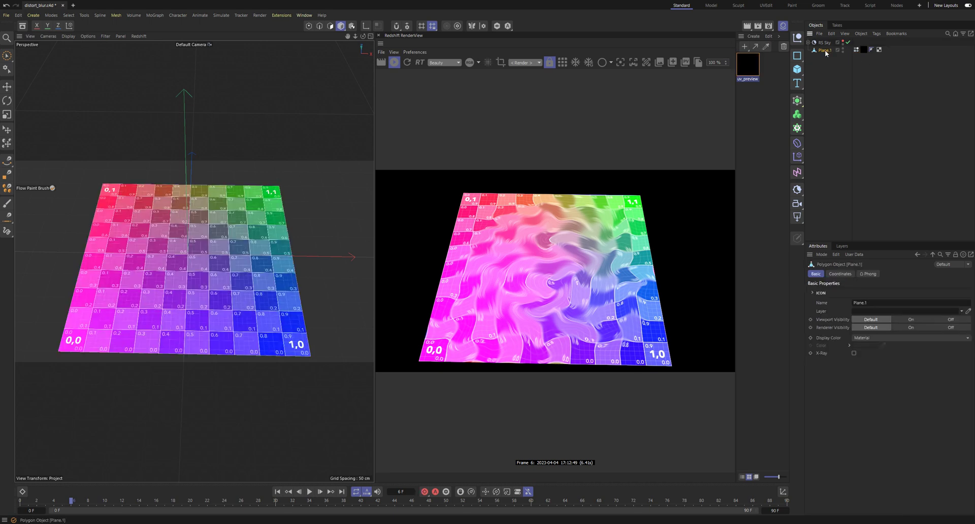
{"action": "mouse_move", "coordinate": [173, 270]}
{"action": "left_mouse_down"}
{"action": "mouse_move", "coordinate": [147, 239]}
{"action": "mouse_move", "coordinate": [181, 275]}
{"action": "mouse_move", "coordinate": [246, 257]}
{"action": "mouse_move", "coordinate": [266, 211]}
{"action": "mouse_move", "coordinate": [126, 302]}
{"action": "mouse_move", "coordinate": [239, 230]}
{"action": "mouse_move", "coordinate": [146, 257]}
{"action": "mouse_move", "coordinate": [285, 289]}
{"action": "mouse_move", "coordinate": [97, 259]}
{"action": "mouse_move", "coordinate": [203, 277]}
{"action": "mouse_move", "coordinate": [202, 264]}
{"action": "mouse_move", "coordinate": [192, 272]}
{"action": "mouse_move", "coordinate": [220, 264]}
{"action": "mouse_move", "coordinate": [235, 275]}
{"action": "left_mouse_up"}
{"action": "middle_click_drag", "start_coordinate": [247, 260], "coordinate": [215, 254]}
{"action": "mouse_move", "coordinate": [112, 208]}
{"action": "left_mouse_down"}
{"action": "mouse_move", "coordinate": [98, 202]}
{"action": "mouse_move", "coordinate": [253, 205]}
{"action": "mouse_move", "coordinate": [276, 333]}
{"action": "mouse_move", "coordinate": [259, 191]}
{"action": "mouse_move", "coordinate": [199, 251]}
{"action": "left_mouse_up"}
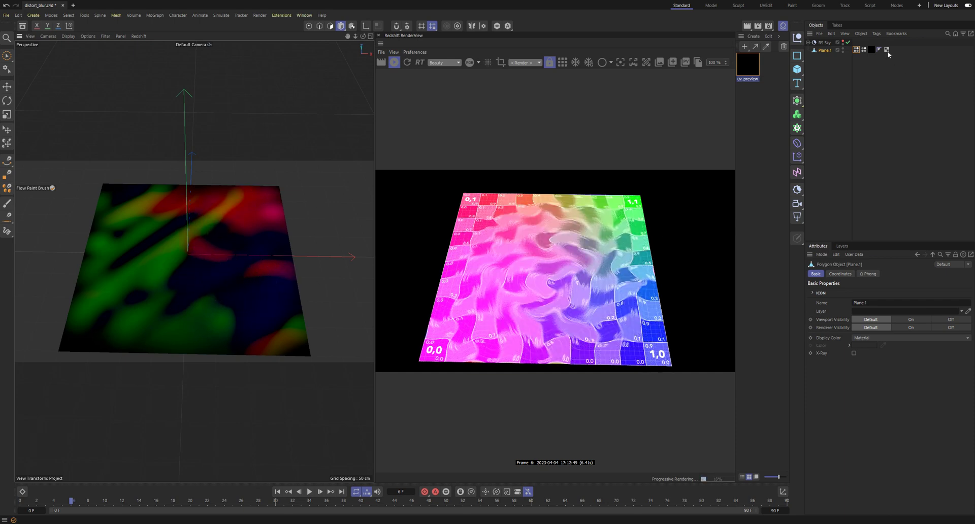
Reopen the uv_preview material's node graph and set the Vertex Attribute node's Attribute Name to UV Flow Map 2
{"action": "double_click", "coordinate": [750, 64]}
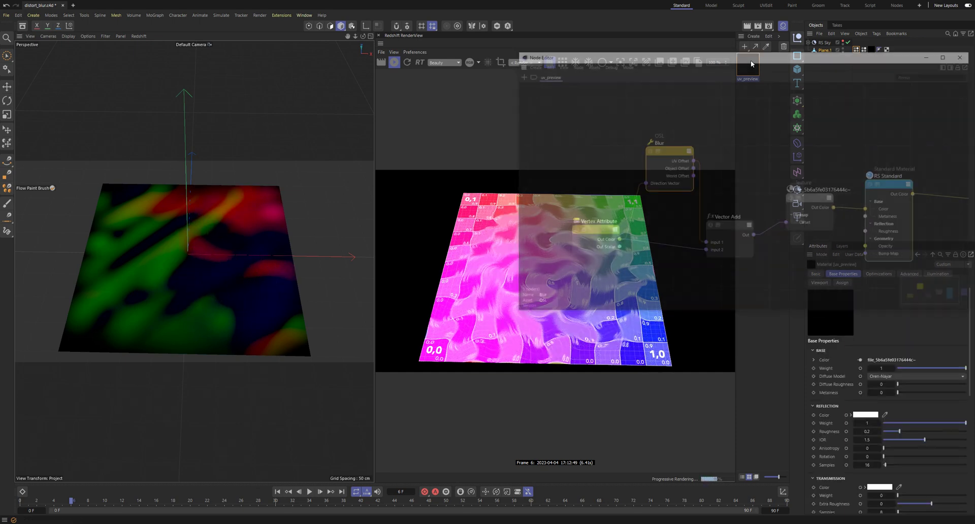
{"action": "left_click_drag", "start_coordinate": [751, 56], "coordinate": [429, 51]}
{"action": "left_click", "coordinate": [270, 239]}
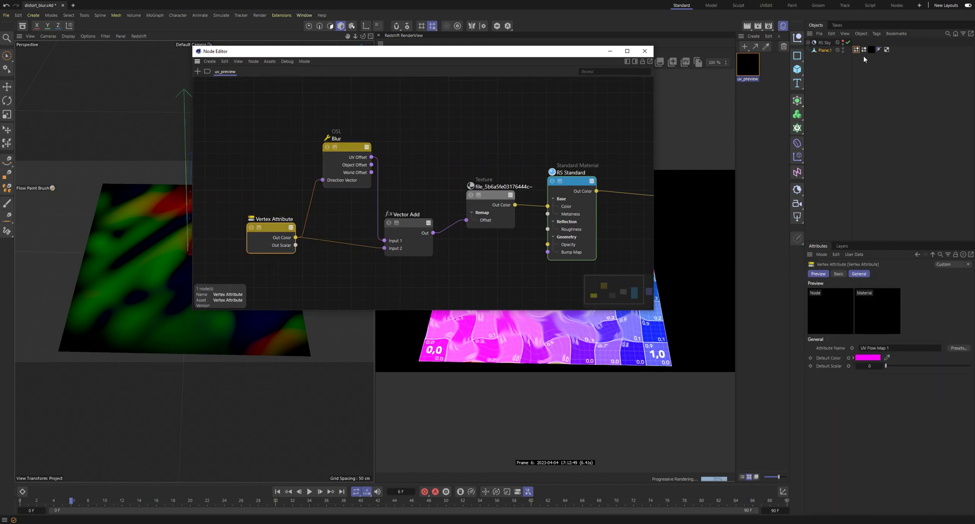
{"action": "left_click_drag", "start_coordinate": [863, 50], "coordinate": [859, 113]}
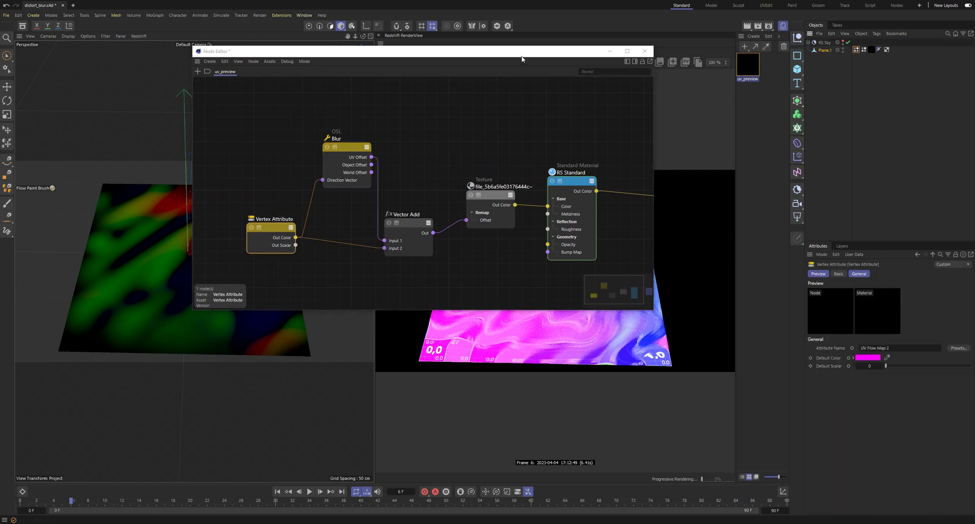
Move the node graph clear of the plane and paint broad, soft flow strokes over the second map
{"action": "left_click_drag", "start_coordinate": [521, 56], "coordinate": [232, 281]}
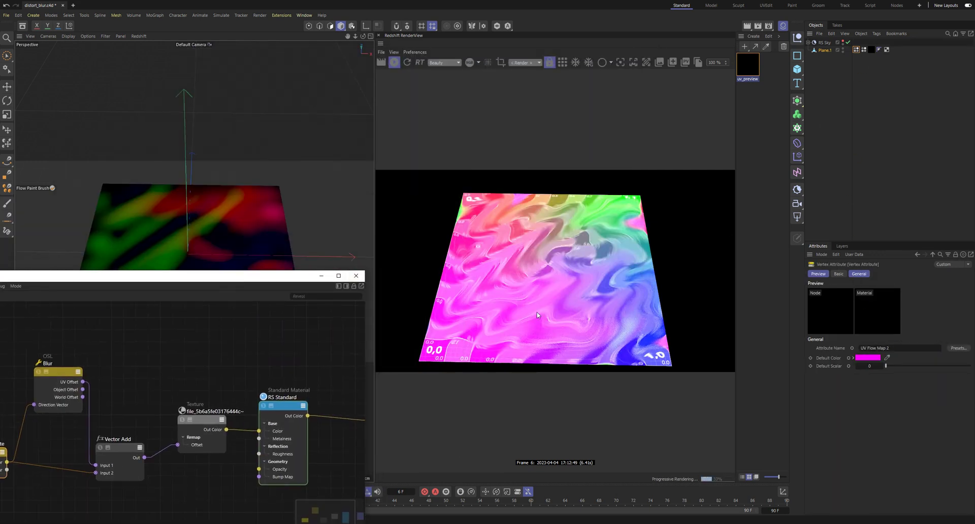
{"action": "left_click_drag", "start_coordinate": [245, 276], "coordinate": [316, 425]}
{"action": "mouse_move", "coordinate": [105, 290]}
{"action": "left_mouse_down"}
{"action": "mouse_move", "coordinate": [138, 230]}
{"action": "mouse_move", "coordinate": [161, 309]}
{"action": "left_mouse_up"}
{"action": "mouse_move", "coordinate": [229, 233]}
{"action": "left_mouse_down"}
{"action": "mouse_move", "coordinate": [238, 213]}
{"action": "mouse_move", "coordinate": [255, 252]}
{"action": "mouse_move", "coordinate": [225, 347]}
{"action": "mouse_move", "coordinate": [222, 235]}
{"action": "mouse_move", "coordinate": [198, 239]}
{"action": "left_mouse_up"}
{"action": "mouse_move", "coordinate": [94, 282]}
{"action": "left_mouse_down"}
{"action": "mouse_move", "coordinate": [92, 191]}
{"action": "mouse_move", "coordinate": [209, 344]}
{"action": "mouse_move", "coordinate": [241, 339]}
{"action": "left_mouse_up"}
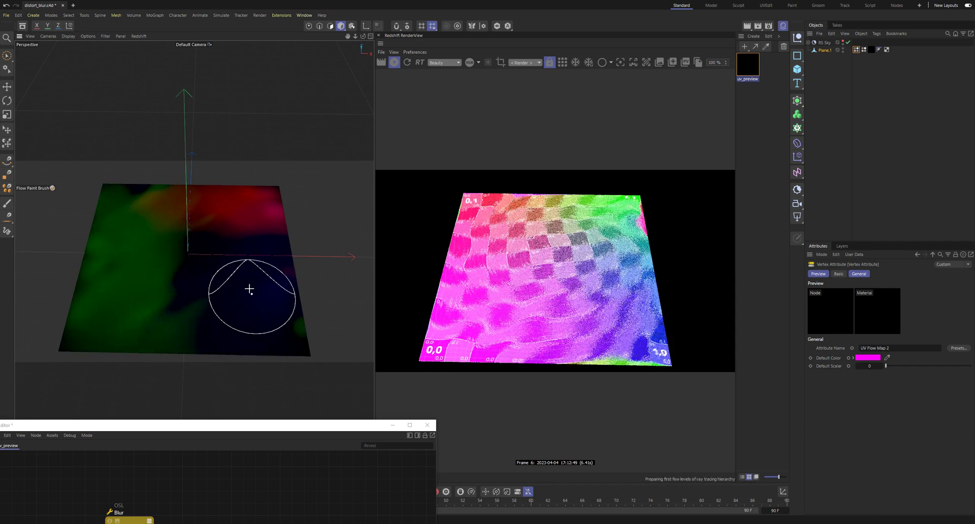
{"action": "middle_click_drag", "start_coordinate": [223, 301], "coordinate": [223, 307]}
{"action": "mouse_move", "coordinate": [152, 313]}
{"action": "left_mouse_down"}
{"action": "mouse_move", "coordinate": [120, 274]}
{"action": "mouse_move", "coordinate": [140, 226]}
{"action": "mouse_move", "coordinate": [226, 245]}
{"action": "left_mouse_up"}
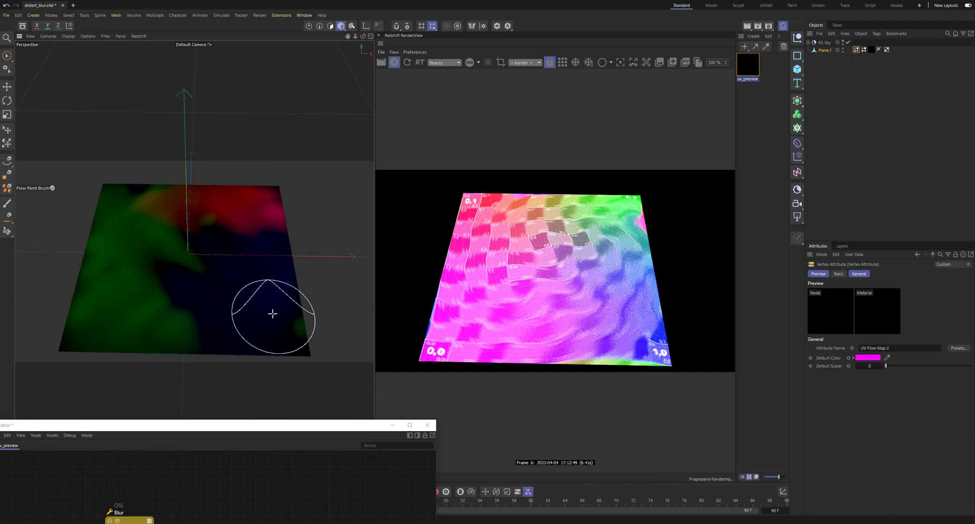
Try a diagonal flow stroke and a long downward stroke with an enlarged brush, undo both, and touch up the flow near the plane's centre
{"action": "left_click_drag", "start_coordinate": [131, 202], "coordinate": [216, 286]}
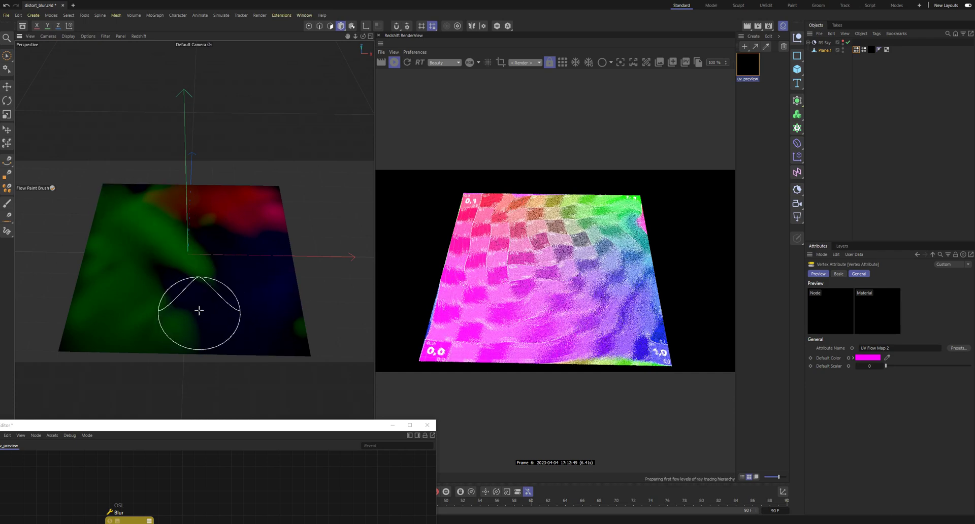
{"action": "key", "text": "ctrl+z"}
{"action": "middle_click_drag", "start_coordinate": [155, 256], "coordinate": [233, 248]}
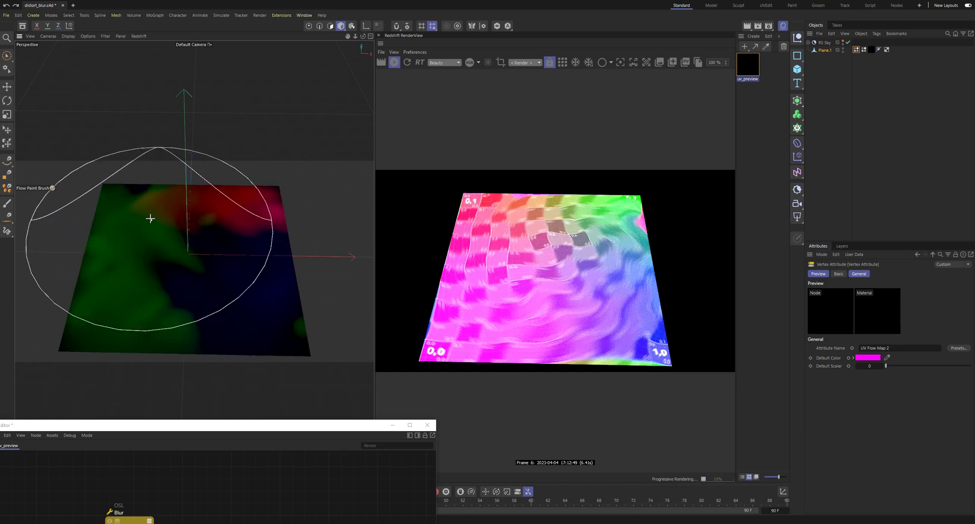
{"action": "mouse_move", "coordinate": [127, 198]}
{"action": "left_mouse_down"}
{"action": "mouse_move", "coordinate": [191, 251]}
{"action": "mouse_move", "coordinate": [126, 339]}
{"action": "left_mouse_up"}
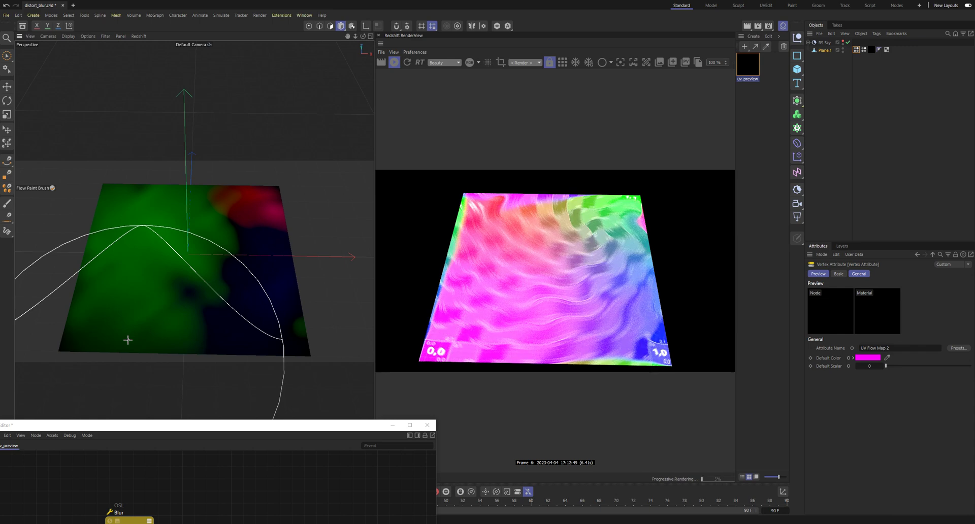
{"action": "mouse_move", "coordinate": [191, 257]}
{"action": "left_mouse_down"}
{"action": "mouse_move", "coordinate": [174, 239]}
{"action": "mouse_move", "coordinate": [184, 257]}
{"action": "left_mouse_up"}
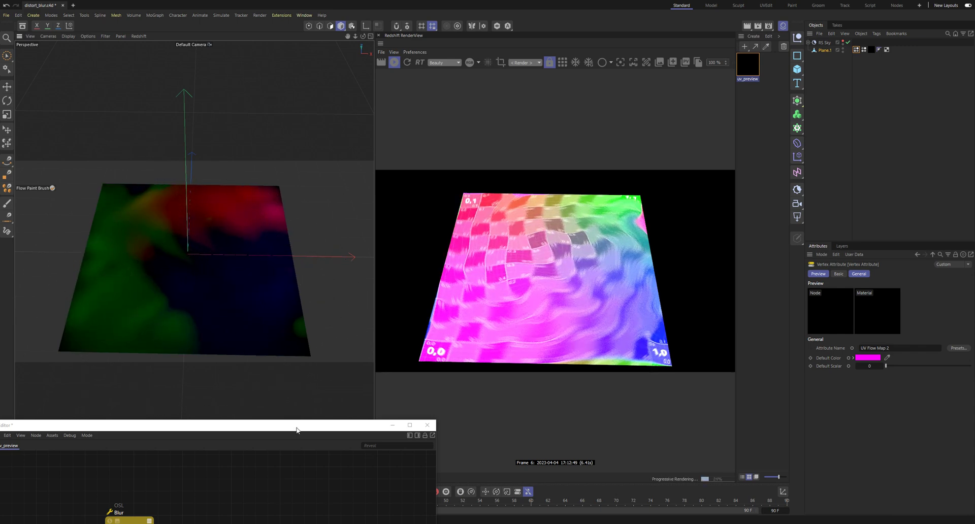
Close the node graph and add a new Vertex Color tag to Plane.1
{"action": "left_click_drag", "start_coordinate": [297, 425], "coordinate": [361, 389]}
{"action": "left_click_drag", "start_coordinate": [335, 118], "coordinate": [313, 144]}
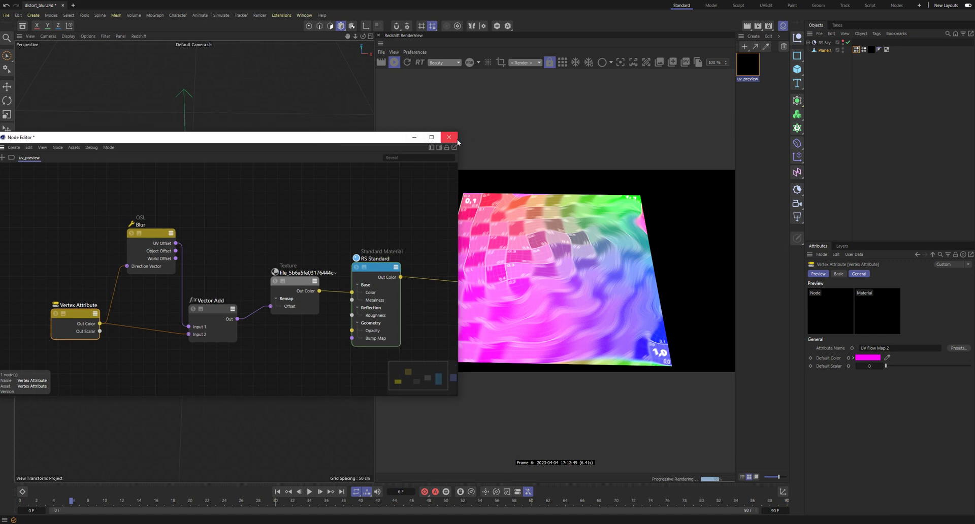
{"action": "left_click", "coordinate": [449, 137]}
{"action": "left_click", "coordinate": [823, 50]}
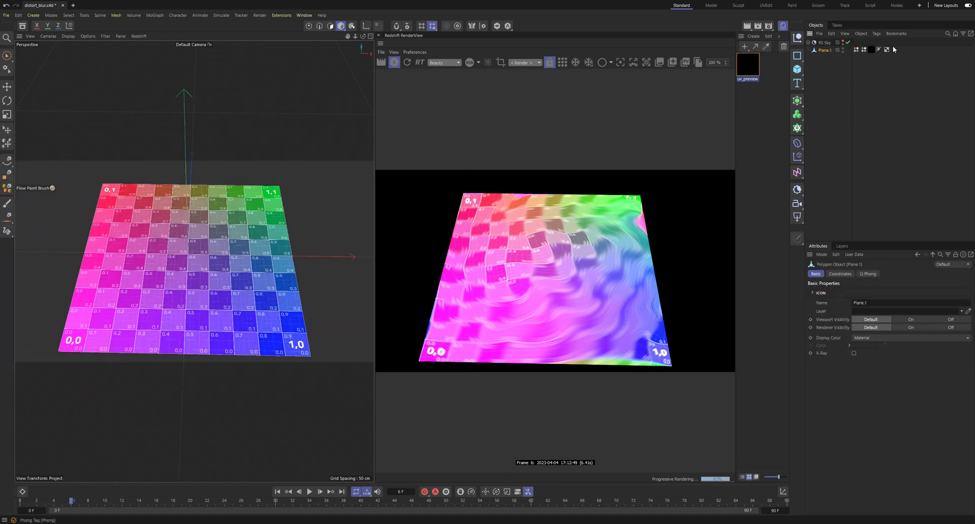
{"action": "left_click", "coordinate": [876, 34]}
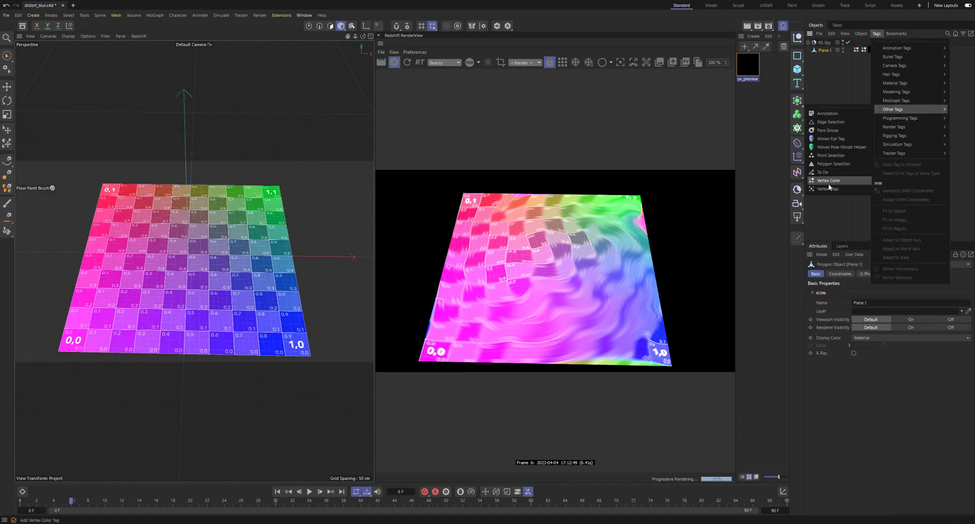
{"action": "left_click", "coordinate": [839, 184]}
Rename the new Vertex Color tag to Flow Blend
{"action": "left_click", "coordinate": [856, 50]}
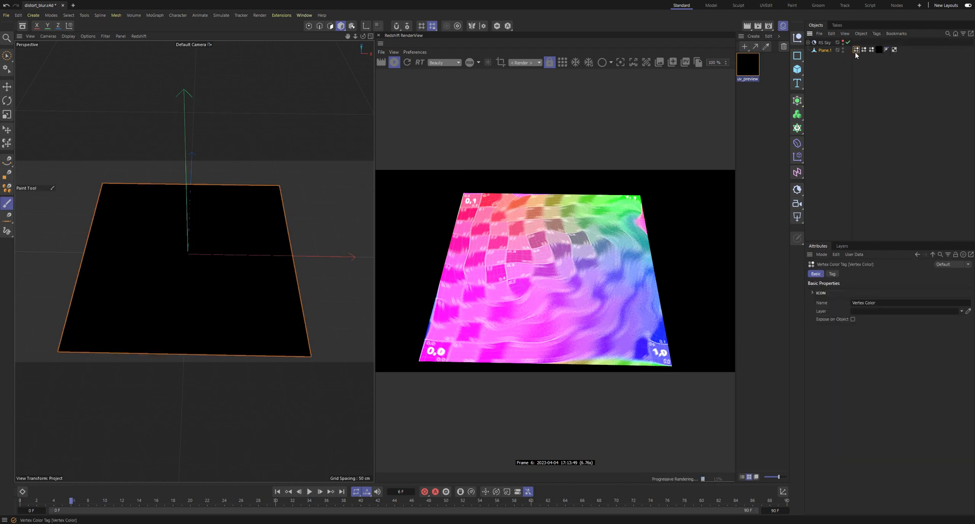
{"action": "double_click", "coordinate": [888, 301]}
{"action": "type", "text": "Flow Blend"}
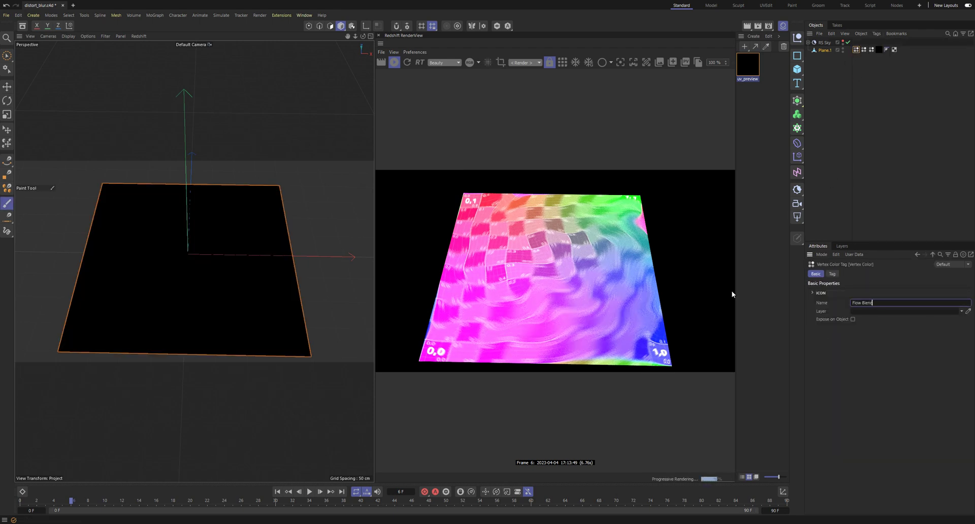
{"action": "key", "text": "Return"}
Enable Use Fields on the Flow Blend tag and replace its default field layer with UV Flow Map 2 above UV Flow Map 1
{"action": "left_click", "coordinate": [832, 274]}
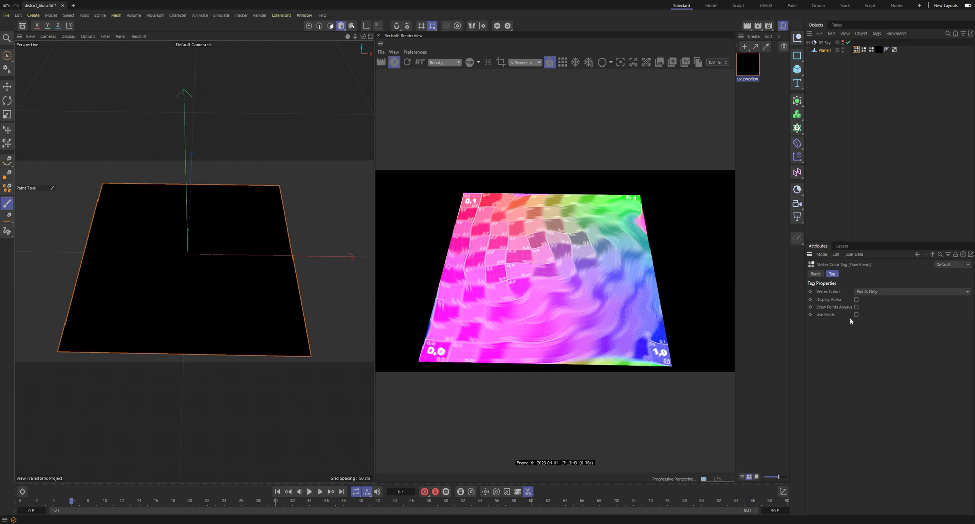
{"action": "left_click", "coordinate": [855, 315]}
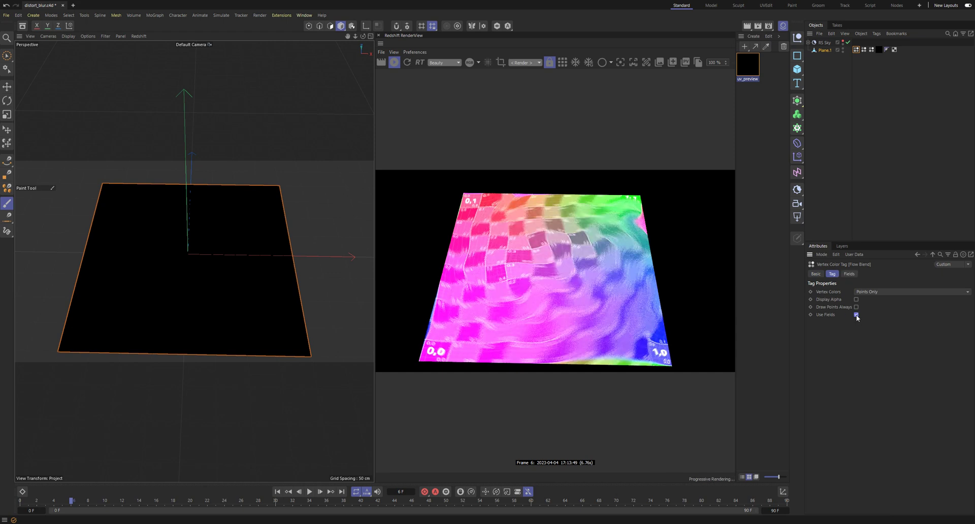
{"action": "left_click", "coordinate": [849, 274]}
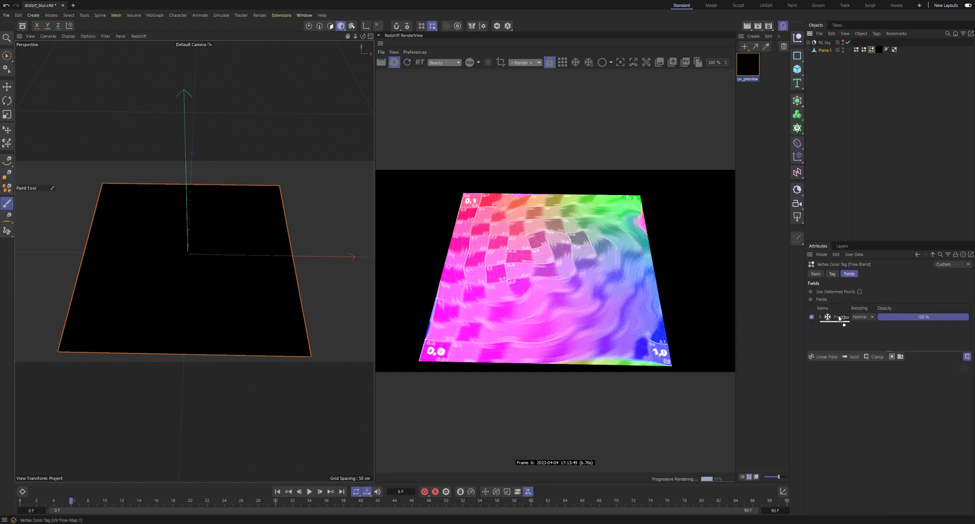
{"action": "left_click_drag", "start_coordinate": [839, 315], "coordinate": [848, 315]}
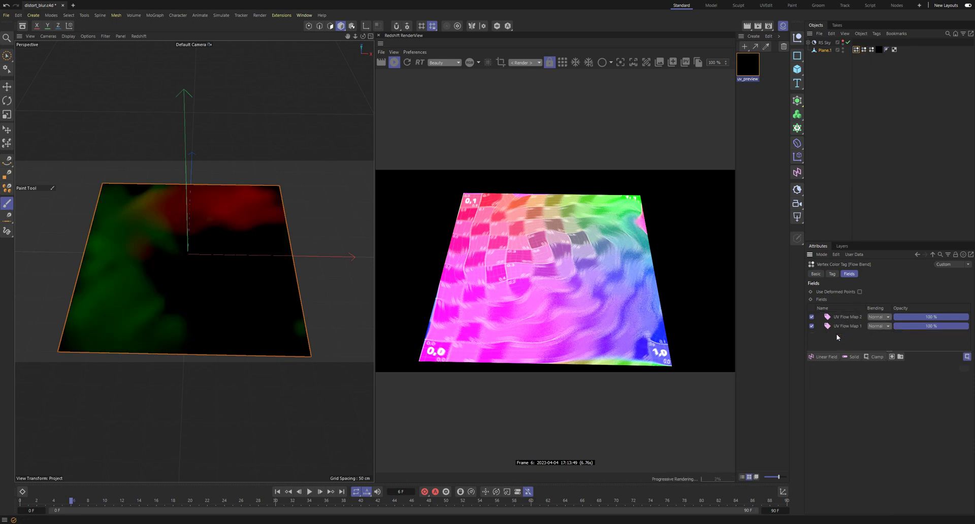
Set the Vertex Attribute node's Attribute Name to Flow Blend in the uv_preview material and close the node graph
{"action": "double_click", "coordinate": [747, 68]}
{"action": "left_click_drag", "start_coordinate": [748, 63], "coordinate": [382, 90]}
{"action": "left_click_drag", "start_coordinate": [867, 51], "coordinate": [881, 185]}
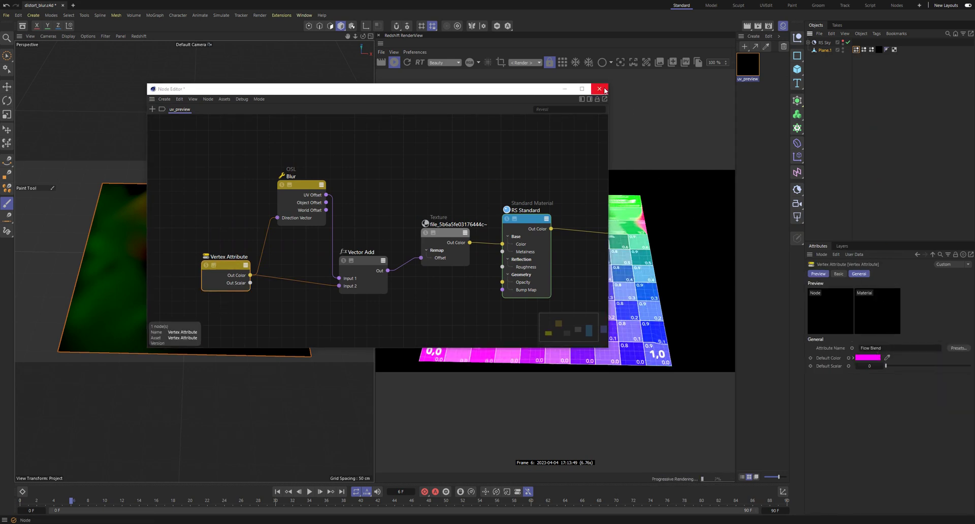
{"action": "left_click", "coordinate": [600, 89]}
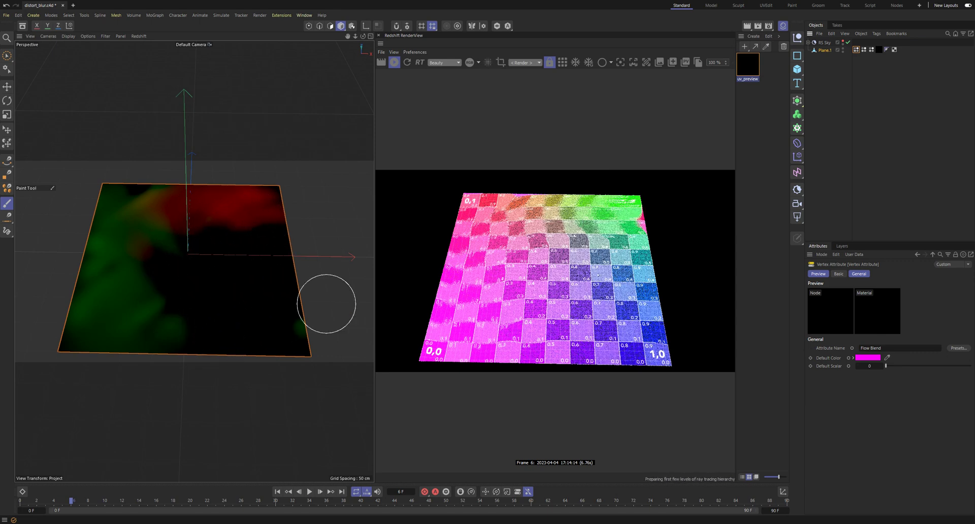
Turn off value limiting in the Flow Blend tag's field list and set the UV Flow Map 2 layer's blending to Add
{"action": "left_click", "coordinate": [857, 49]}
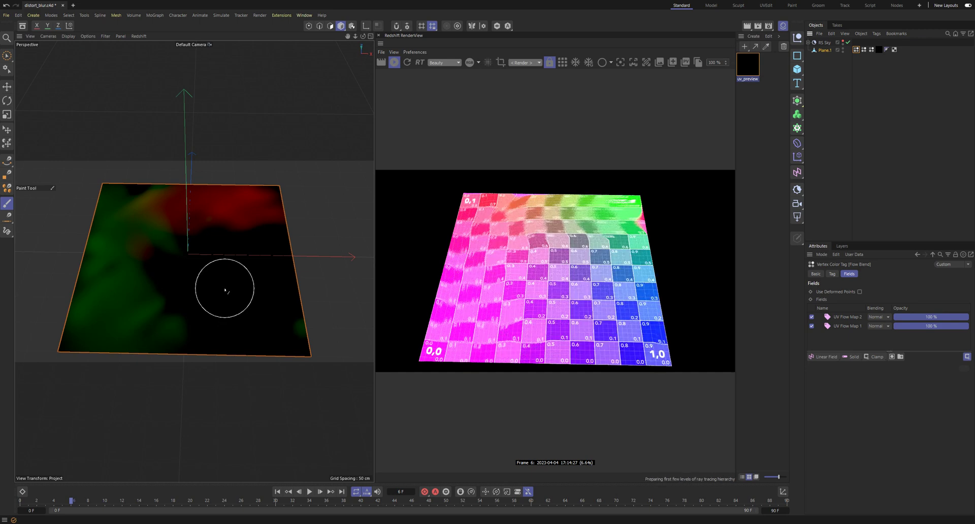
{"action": "left_click", "coordinate": [967, 358]}
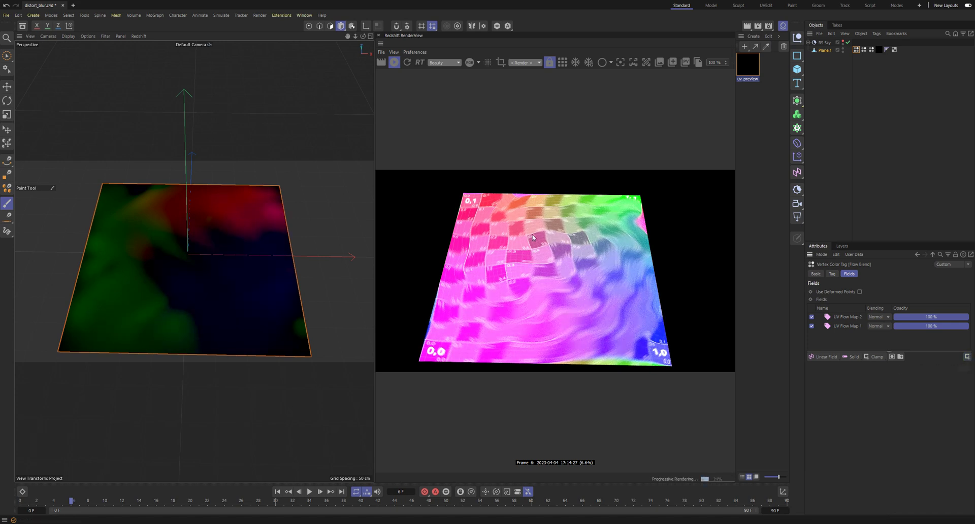
{"action": "left_click", "coordinate": [847, 317]}
{"action": "mouse_move", "coordinate": [963, 319]}
{"action": "left_mouse_down"}
{"action": "mouse_move", "coordinate": [893, 320]}
{"action": "mouse_move", "coordinate": [970, 320]}
{"action": "left_mouse_up"}
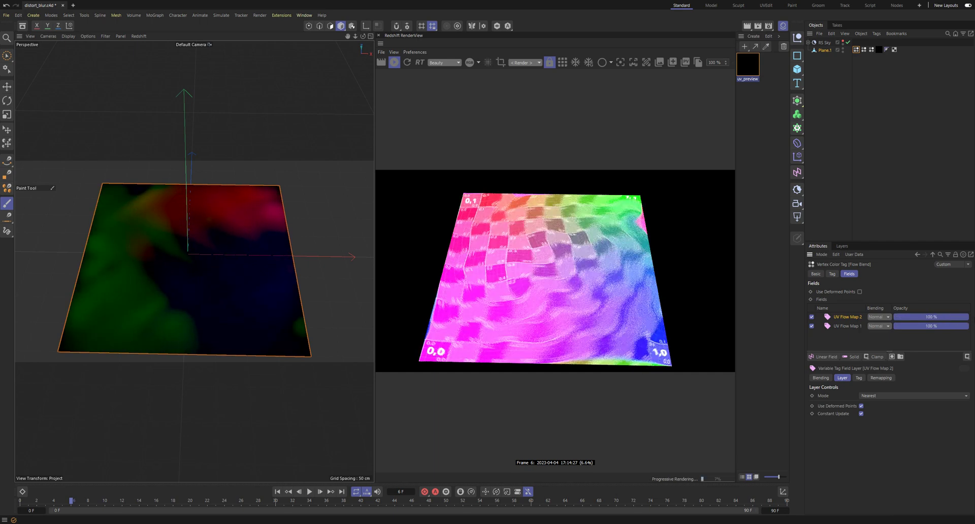
{"action": "left_click", "coordinate": [886, 317]}
{"action": "left_click", "coordinate": [884, 397]}
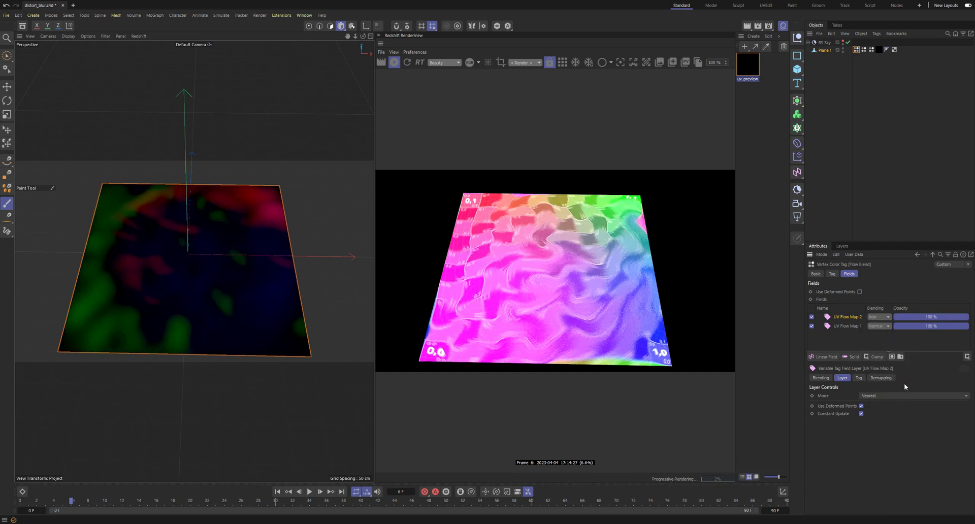
Add a mask to the UV Flow Map 2 layer, containing a Time field with Normal blending
{"action": "mouse_move", "coordinate": [960, 320]}
{"action": "left_mouse_down"}
{"action": "mouse_move", "coordinate": [888, 326]}
{"action": "mouse_move", "coordinate": [969, 325]}
{"action": "left_mouse_up"}
{"action": "left_click", "coordinate": [892, 356]}
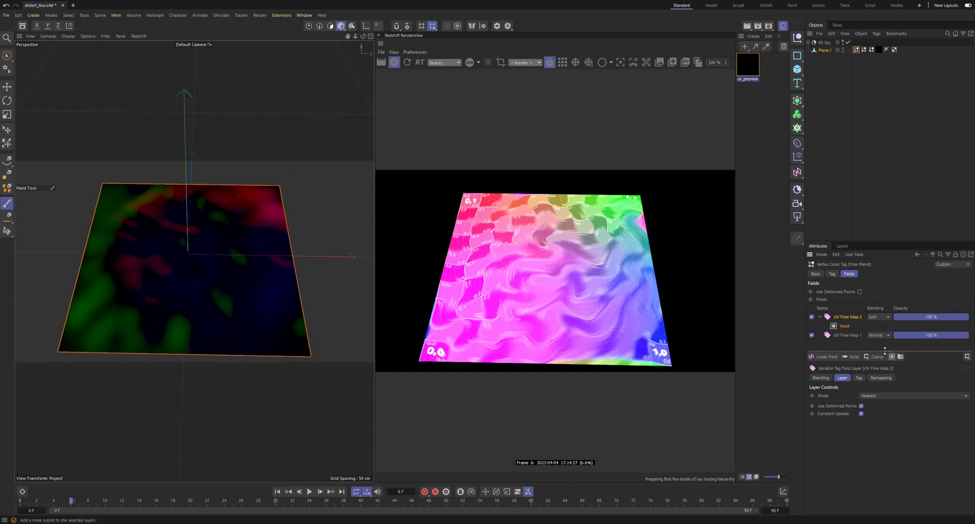
{"action": "left_click", "coordinate": [838, 326]}
{"action": "left_click", "coordinate": [852, 356]}
{"action": "left_click", "coordinate": [870, 417]}
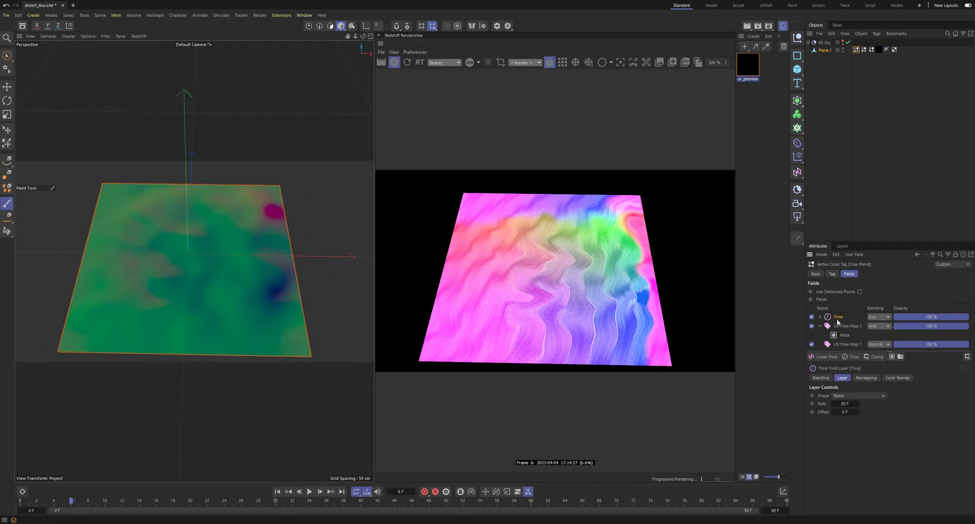
{"action": "left_click_drag", "start_coordinate": [845, 336], "coordinate": [846, 337]}
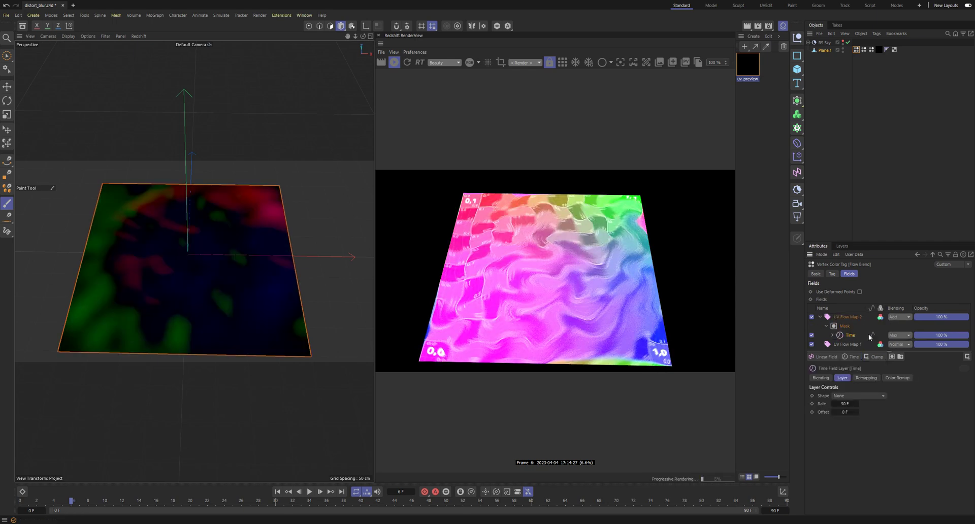
{"action": "left_click", "coordinate": [899, 335]}
{"action": "left_click", "coordinate": [907, 358]}
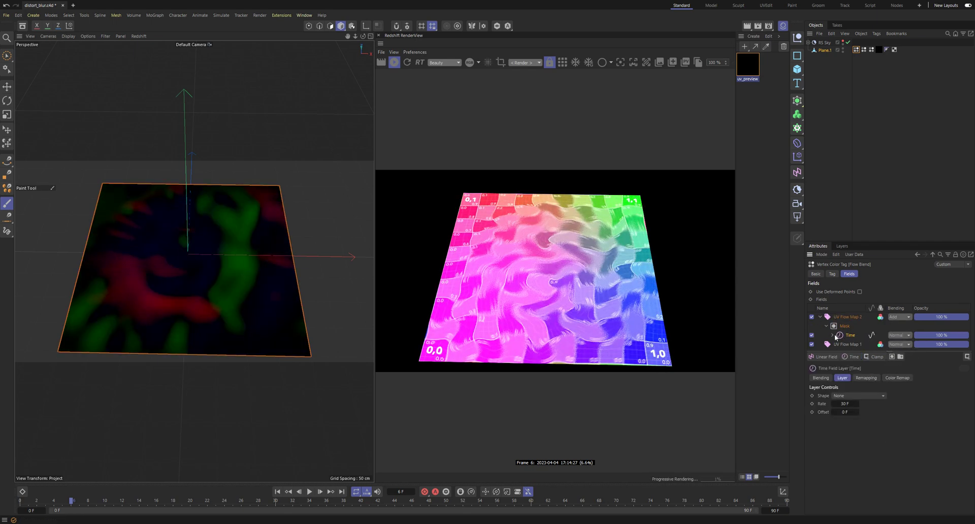
Set the Time field's Shape to Sine and scrub the timeline to frame 11
{"action": "left_click", "coordinate": [833, 335]}
{"action": "left_click", "coordinate": [859, 396]}
{"action": "left_click", "coordinate": [859, 414]}
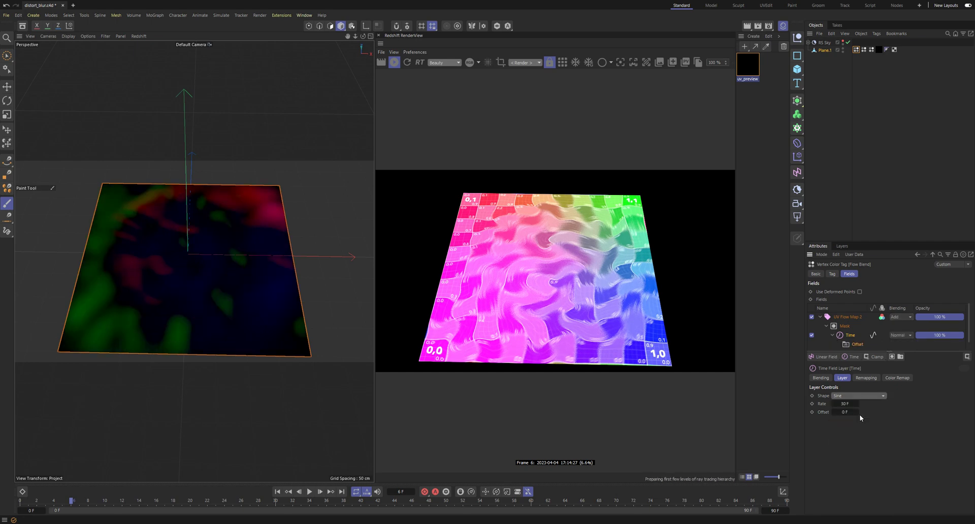
{"action": "left_click_drag", "start_coordinate": [36, 502], "coordinate": [113, 491]}
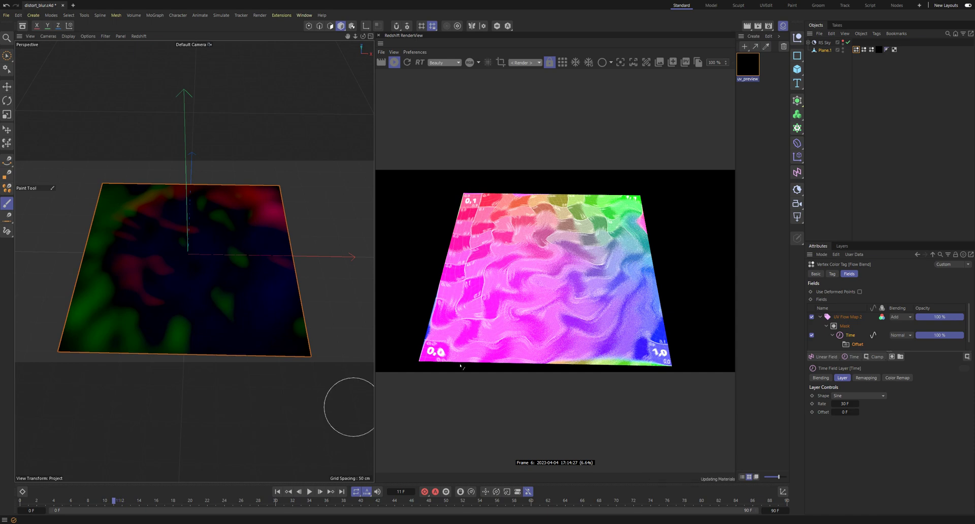
Create a new vertex color map on Plane.1 with the Paint Tool and fill it entirely with black
{"action": "left_click", "coordinate": [824, 51]}
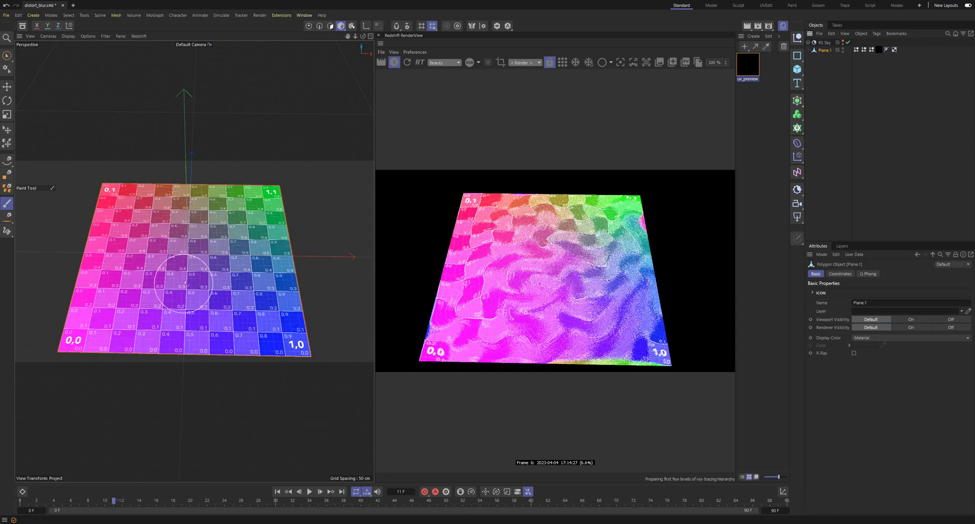
{"action": "left_click", "coordinate": [158, 230]}
{"action": "left_click", "coordinate": [130, 271]}
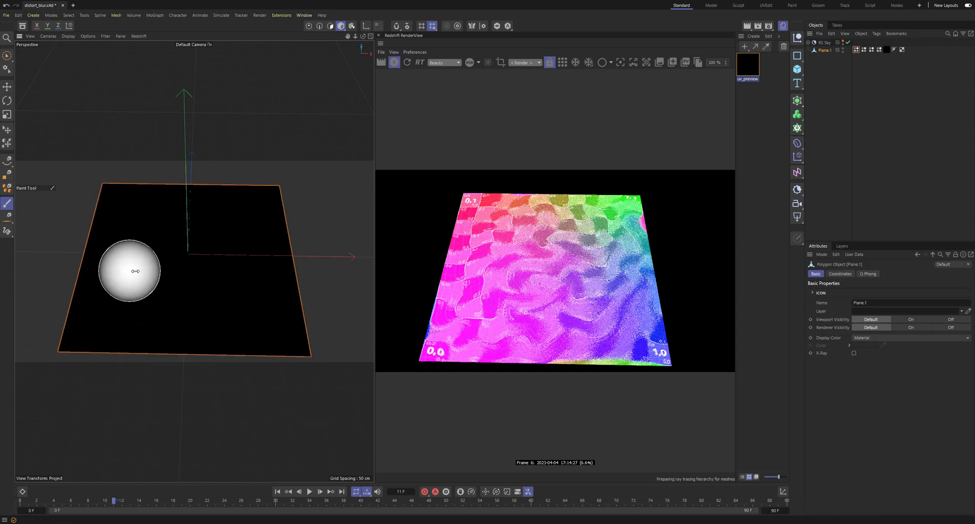
{"action": "left_click", "coordinate": [855, 51]}
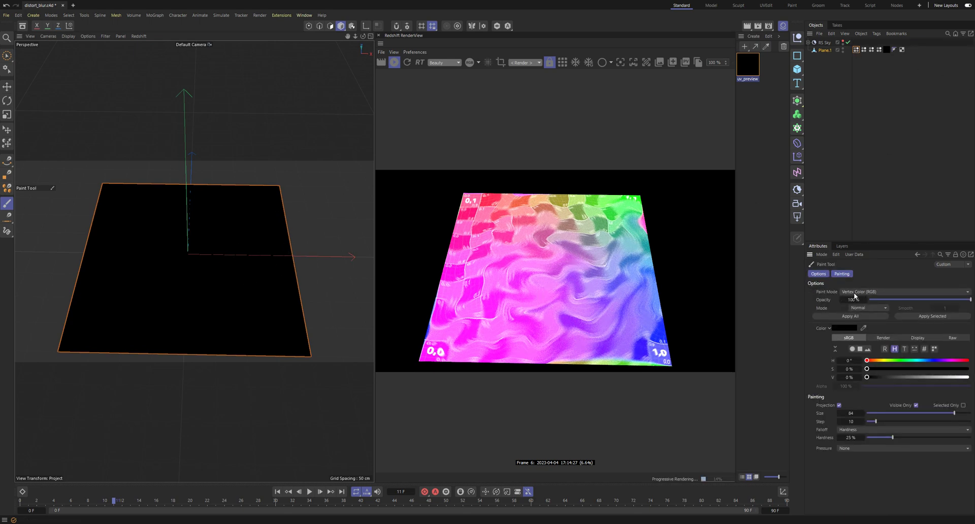
Paint flow strokes across the plane on the new black vertex color map using the Flow Paint Brush
{"action": "left_click", "coordinate": [281, 15]}
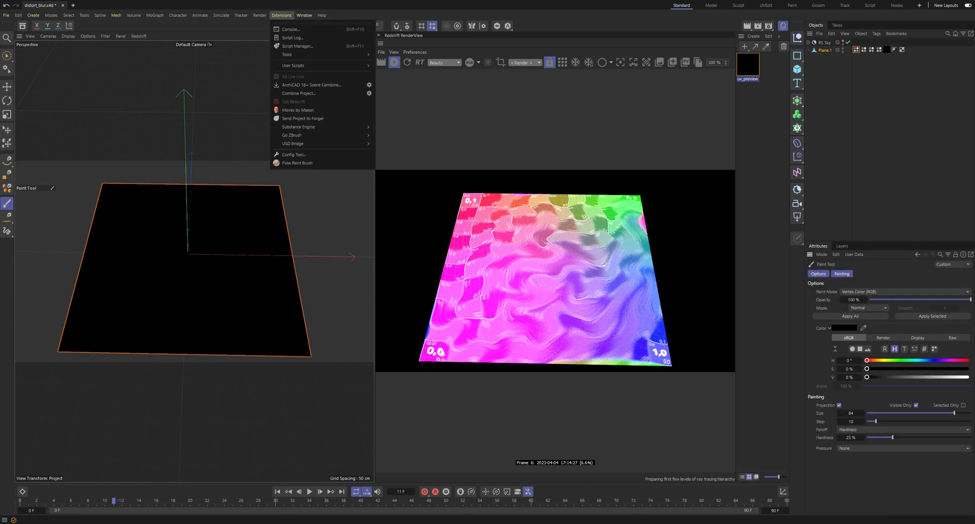
{"action": "left_click", "coordinate": [281, 15]}
{"action": "key", "text": "shift+c"}
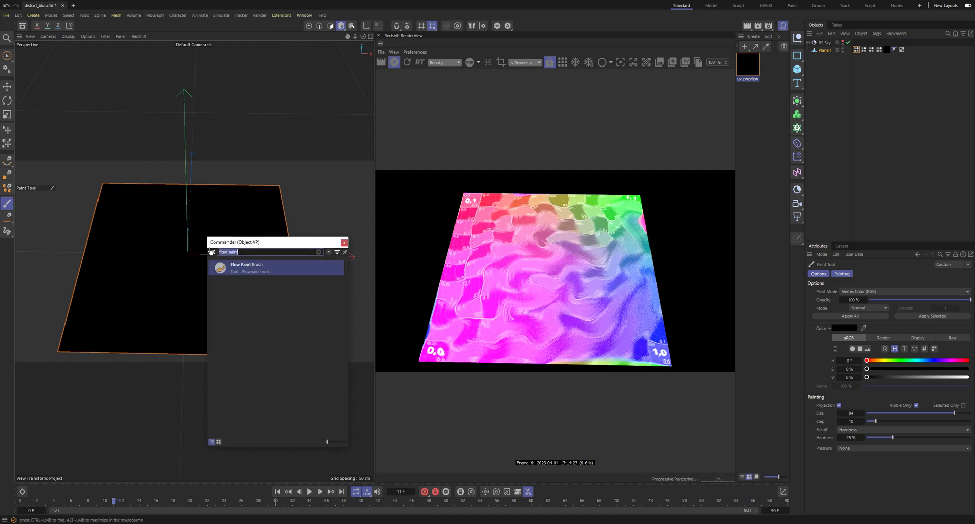
{"action": "left_click", "coordinate": [259, 274]}
{"action": "mouse_move", "coordinate": [223, 263]}
{"action": "middle_mouse_down"}
{"action": "mouse_move", "coordinate": [228, 274]}
{"action": "mouse_move", "coordinate": [217, 274]}
{"action": "mouse_move", "coordinate": [205, 235]}
{"action": "middle_mouse_up"}
{"action": "left_click_drag", "start_coordinate": [205, 235], "coordinate": [169, 231]}
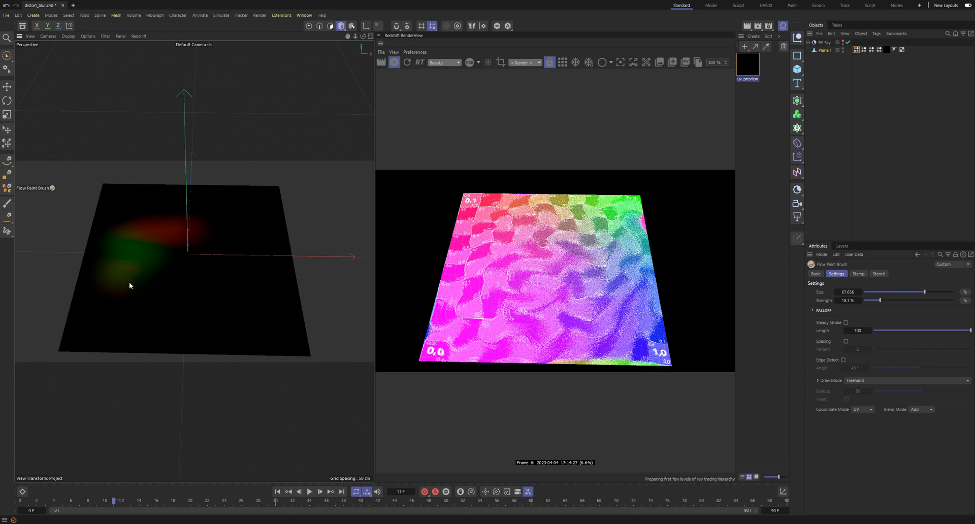
{"action": "left_click_drag", "start_coordinate": [160, 319], "coordinate": [175, 277]}
{"action": "mouse_move", "coordinate": [222, 213]}
{"action": "left_mouse_down"}
{"action": "mouse_move", "coordinate": [102, 202]}
{"action": "mouse_move", "coordinate": [202, 296]}
{"action": "mouse_move", "coordinate": [234, 241]}
{"action": "mouse_move", "coordinate": [254, 247]}
{"action": "mouse_move", "coordinate": [259, 236]}
{"action": "mouse_move", "coordinate": [200, 197]}
{"action": "mouse_move", "coordinate": [119, 312]}
{"action": "mouse_move", "coordinate": [243, 265]}
{"action": "left_mouse_up"}
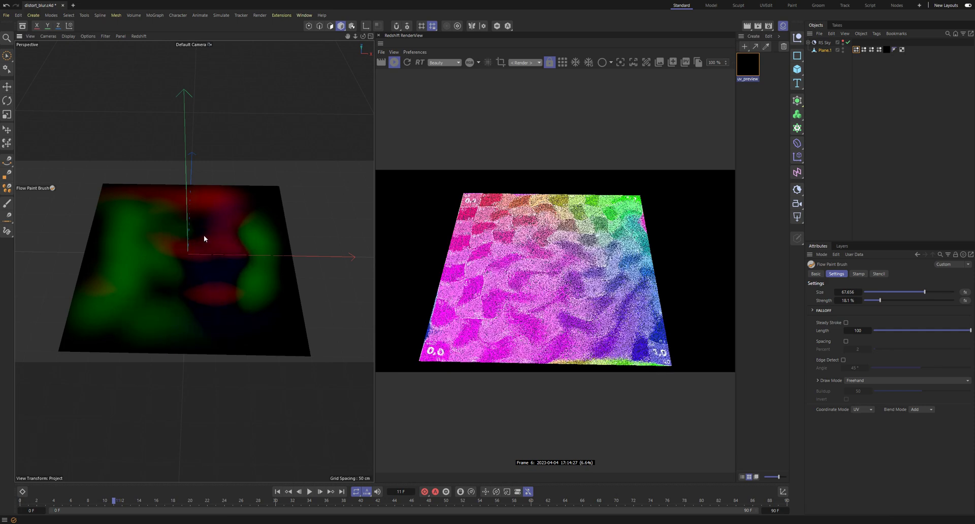
{"action": "left_click_drag", "start_coordinate": [204, 238], "coordinate": [278, 285]}
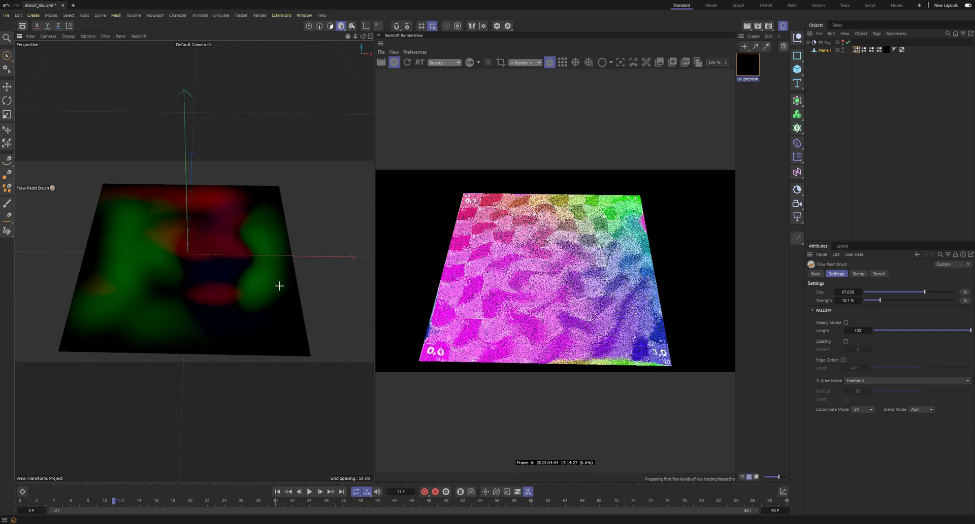
Add the newly painted Vertex Color tag as the uppermost layer in the Flow Blend tag's field list
{"action": "left_click", "coordinate": [865, 51]}
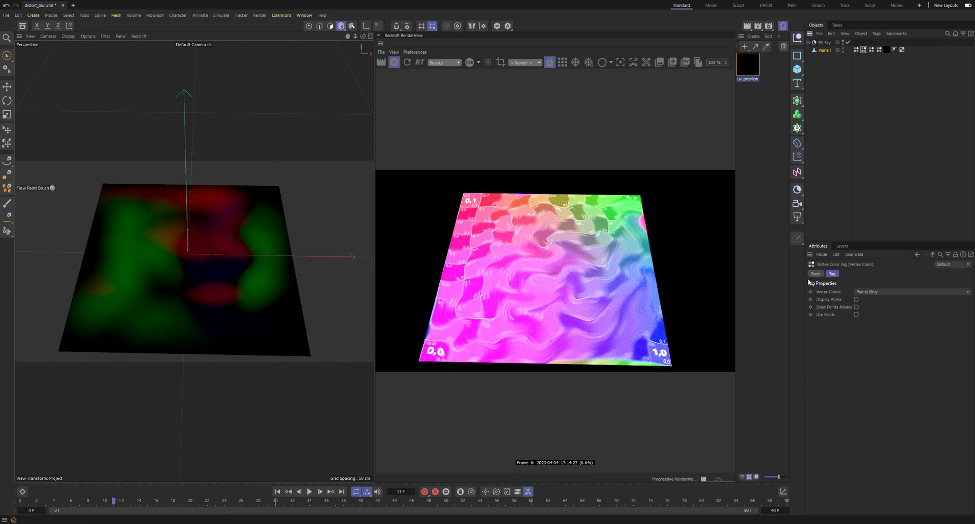
{"action": "left_click", "coordinate": [815, 274]}
{"action": "left_click", "coordinate": [856, 50]}
{"action": "left_click_drag", "start_coordinate": [863, 50], "coordinate": [870, 67]}
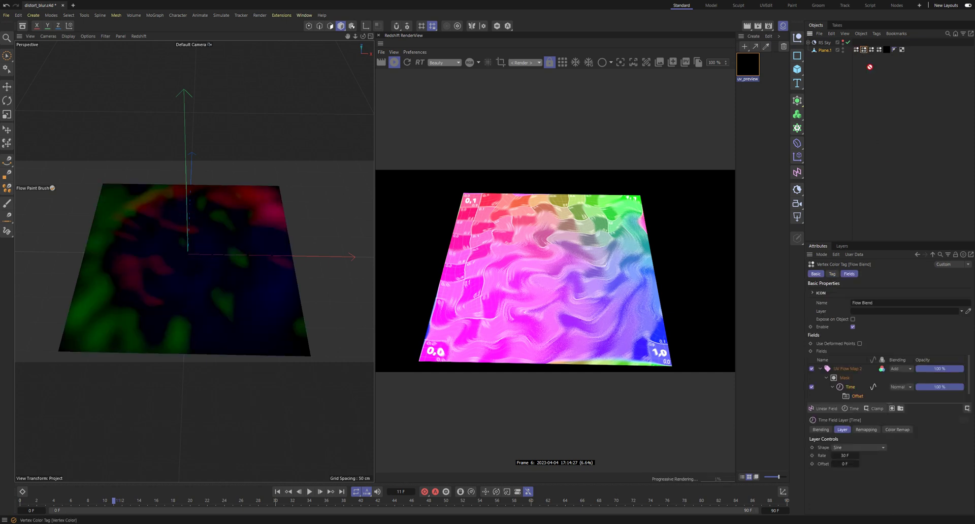
{"action": "left_click_drag", "start_coordinate": [853, 368], "coordinate": [836, 369]}
{"action": "left_click", "coordinate": [837, 368]}
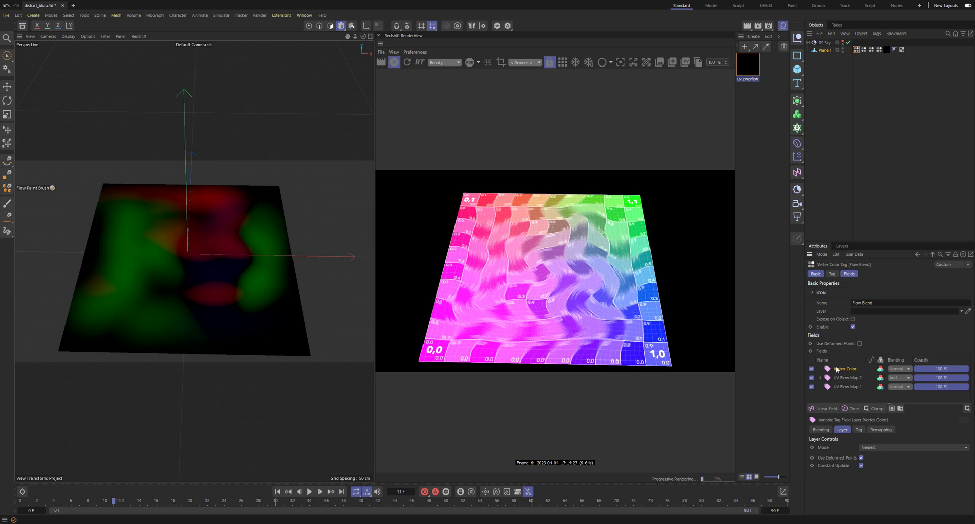
Paint additional flow strokes on the Vertex Color tag over the middle and upper areas of the plane
{"action": "left_click", "coordinate": [856, 49]}
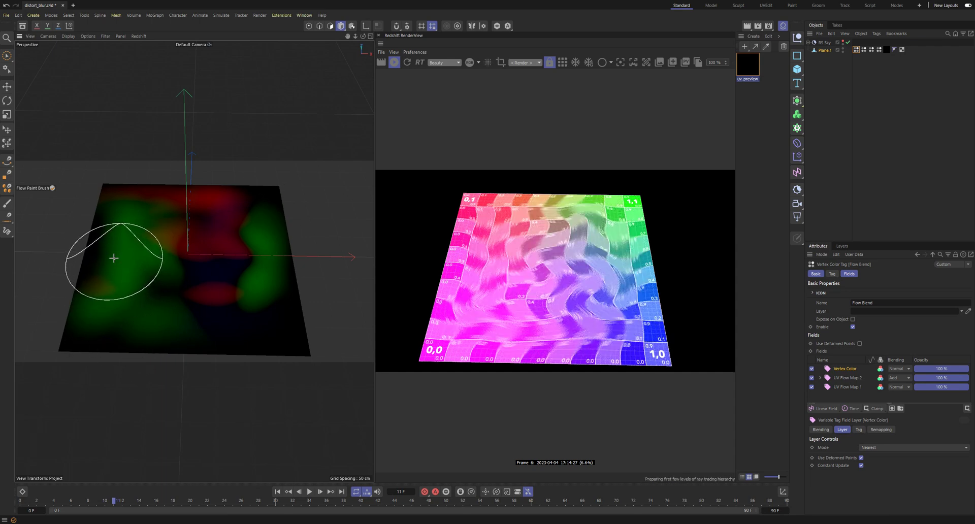
{"action": "left_click", "coordinate": [857, 50]}
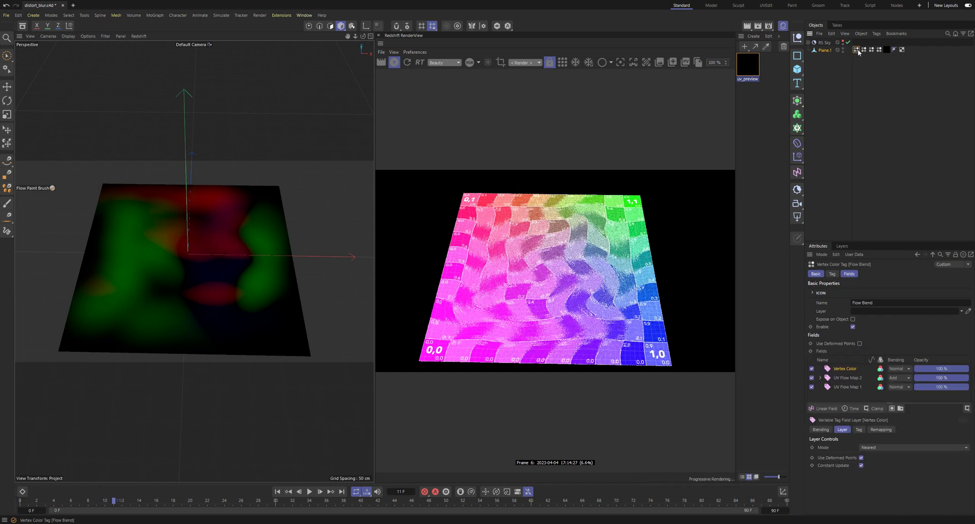
{"action": "left_click", "coordinate": [864, 50]}
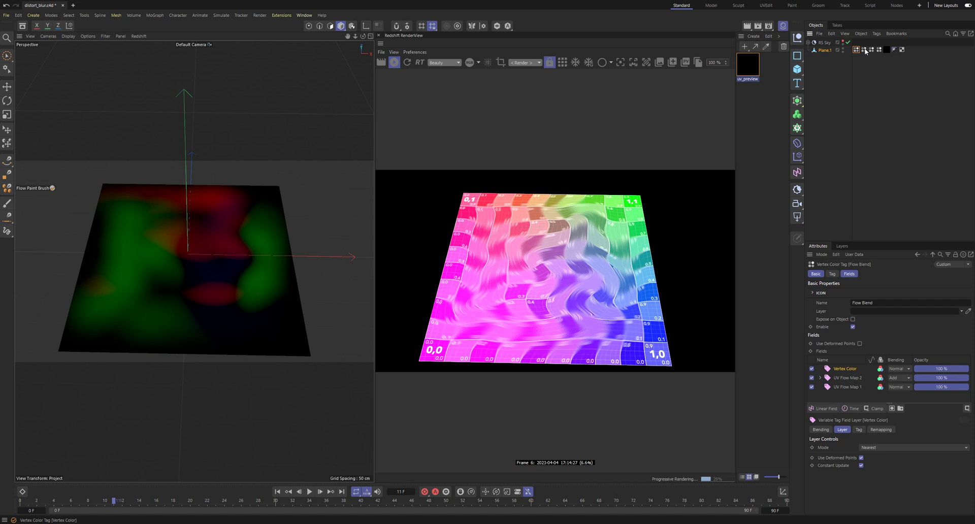
{"action": "mouse_move", "coordinate": [125, 257]}
{"action": "left_mouse_down"}
{"action": "mouse_move", "coordinate": [87, 236]}
{"action": "mouse_move", "coordinate": [157, 270]}
{"action": "mouse_move", "coordinate": [118, 296]}
{"action": "mouse_move", "coordinate": [238, 330]}
{"action": "mouse_move", "coordinate": [270, 299]}
{"action": "mouse_move", "coordinate": [235, 246]}
{"action": "mouse_move", "coordinate": [255, 198]}
{"action": "mouse_move", "coordinate": [224, 300]}
{"action": "mouse_move", "coordinate": [242, 308]}
{"action": "mouse_move", "coordinate": [222, 269]}
{"action": "mouse_move", "coordinate": [219, 287]}
{"action": "mouse_move", "coordinate": [265, 296]}
{"action": "mouse_move", "coordinate": [184, 269]}
{"action": "left_mouse_up"}
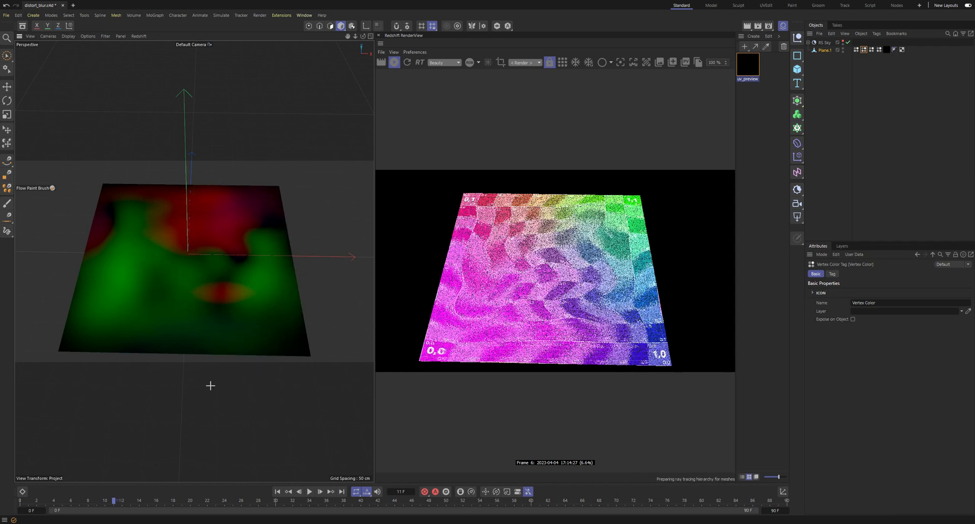
{"action": "mouse_move", "coordinate": [135, 209]}
{"action": "left_mouse_down"}
{"action": "mouse_move", "coordinate": [127, 206]}
{"action": "mouse_move", "coordinate": [154, 202]}
{"action": "left_mouse_up"}
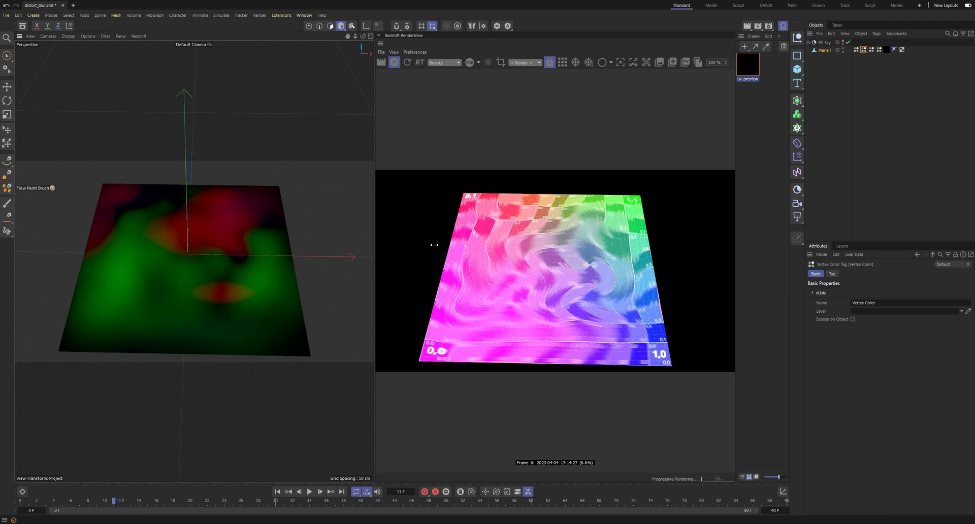
Compare the Flow Blend render with the Vertex Color field layer disabled and re-enabled
{"action": "left_click", "coordinate": [857, 50]}
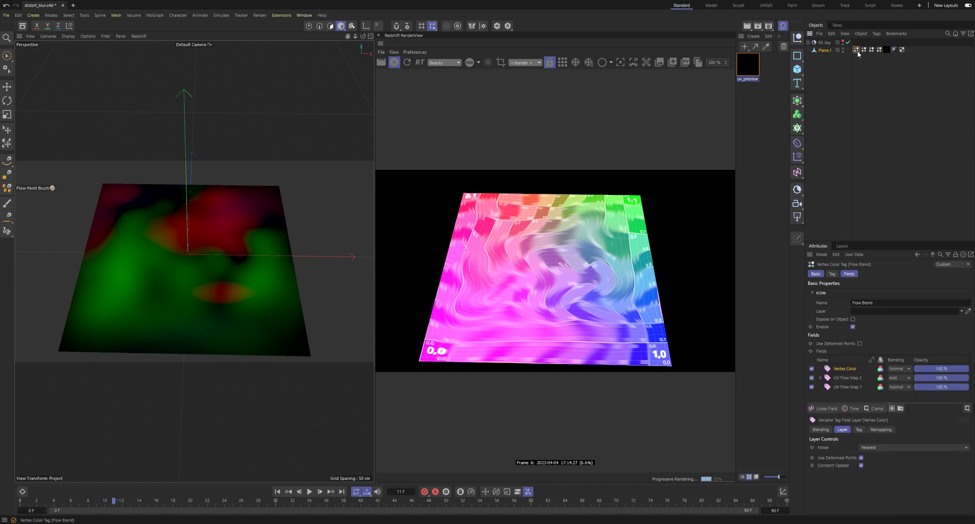
{"action": "left_click", "coordinate": [812, 369]}
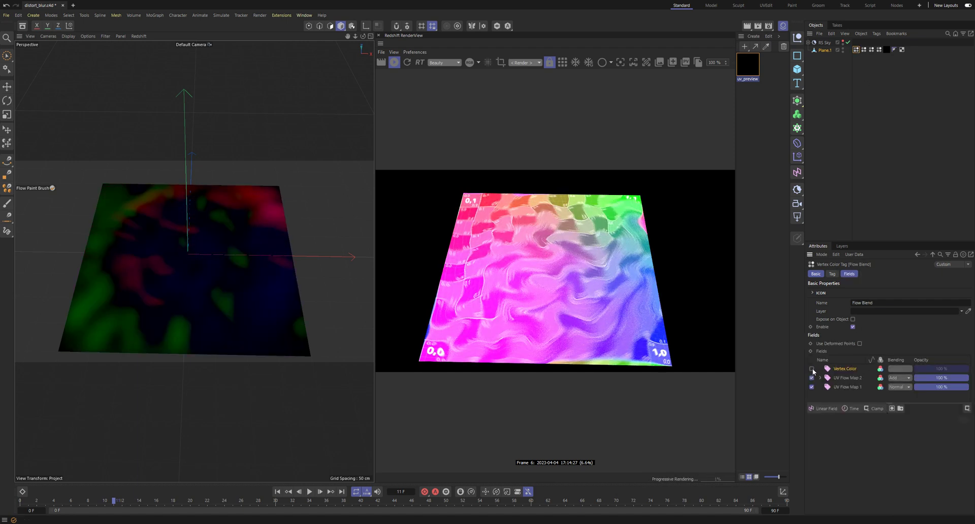
{"action": "left_click", "coordinate": [811, 369]}
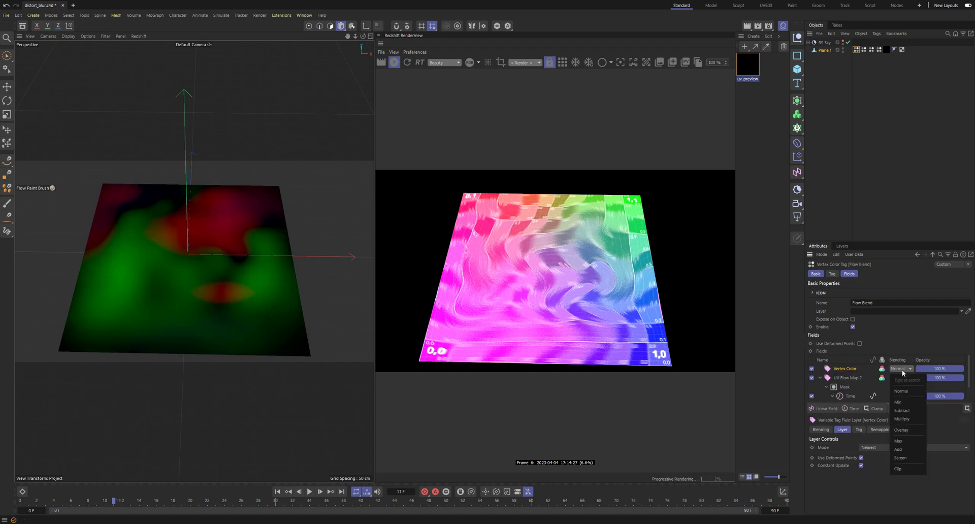
Add a mask to the Vertex Color layer and place a copy of UV Flow Map 2's Time field in it
{"action": "left_click", "coordinate": [846, 387]}
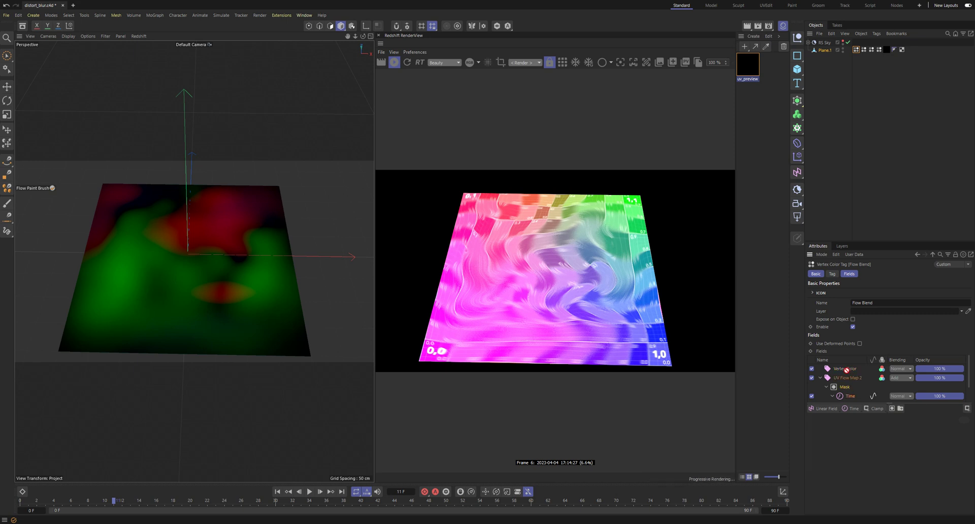
{"action": "left_click", "coordinate": [848, 396]}
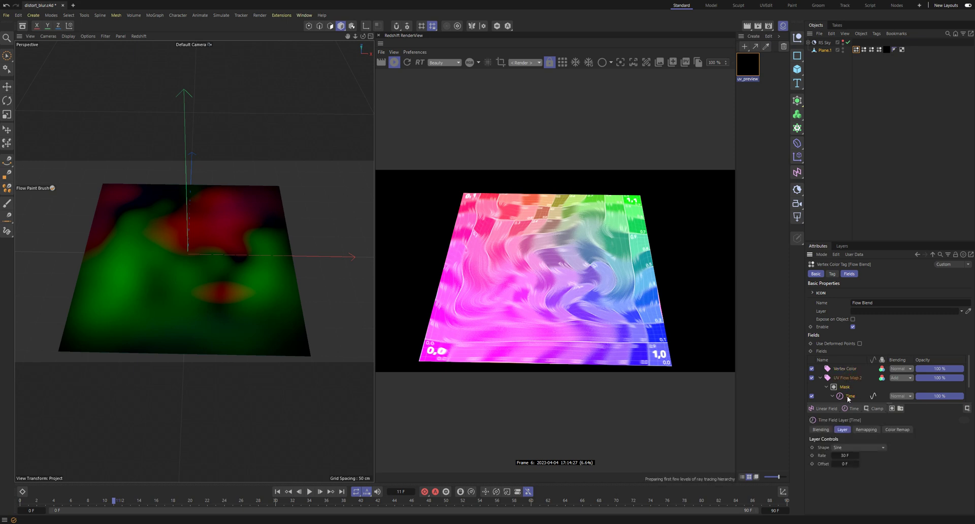
{"action": "left_click_drag", "start_coordinate": [846, 371], "coordinate": [848, 370]}
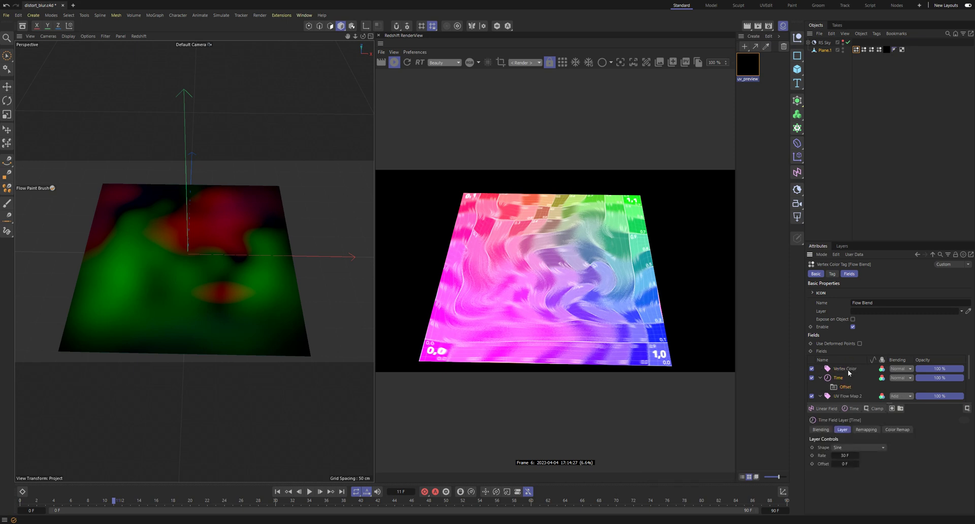
{"action": "left_click", "coordinate": [848, 370]}
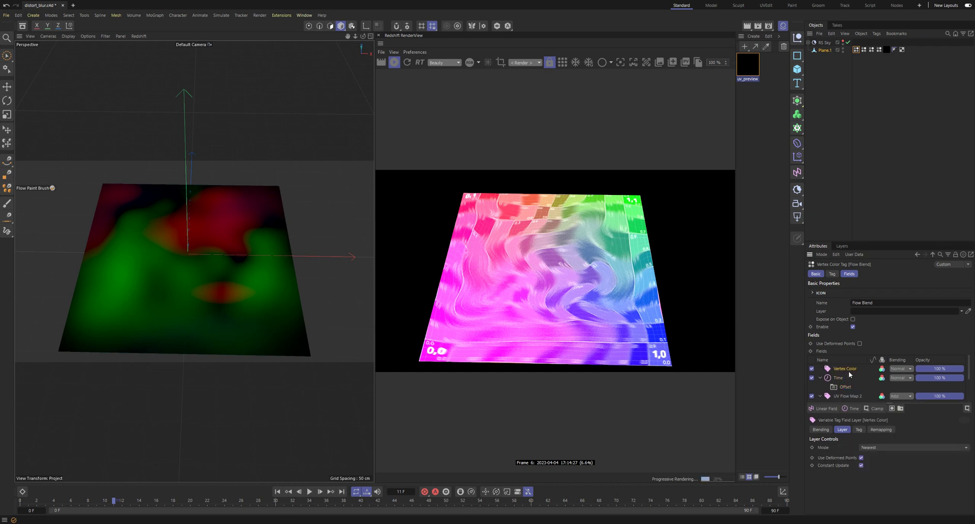
{"action": "left_click", "coordinate": [891, 408]}
{"action": "left_click_drag", "start_coordinate": [855, 389], "coordinate": [847, 381]}
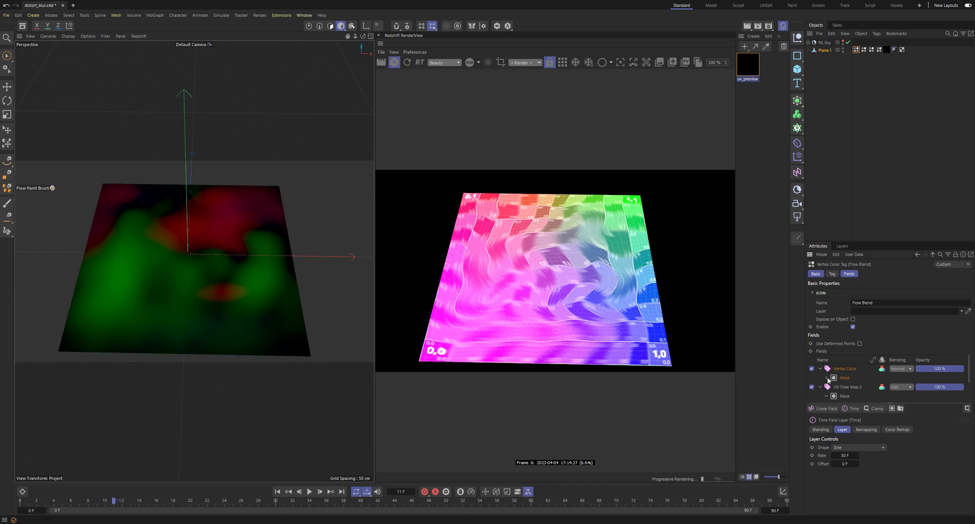
Set the Vertex Color mask's Time field to Rate 83 F and Offset -18 F, and collapse the field layers
{"action": "left_click", "coordinate": [827, 378]}
{"action": "left_click_drag", "start_coordinate": [846, 457], "coordinate": [842, 463]}
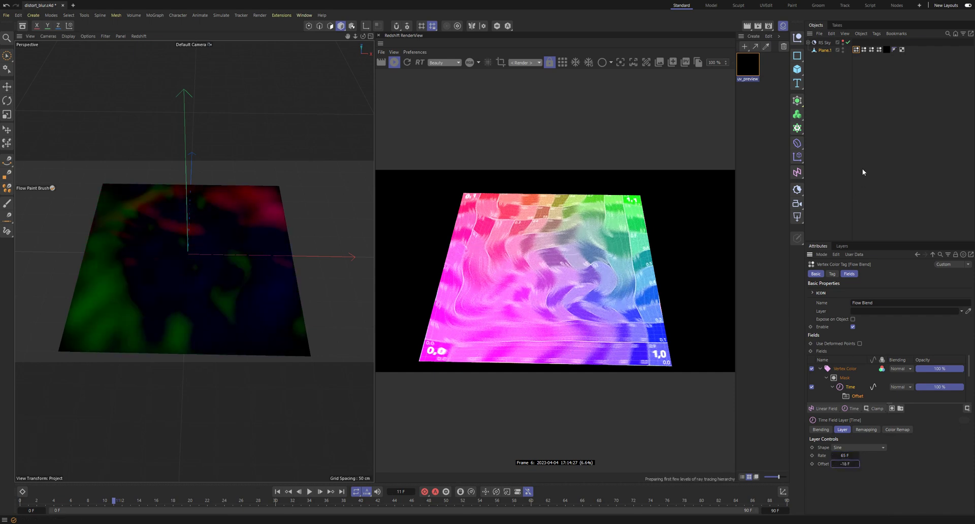
{"action": "left_click", "coordinate": [826, 377]}
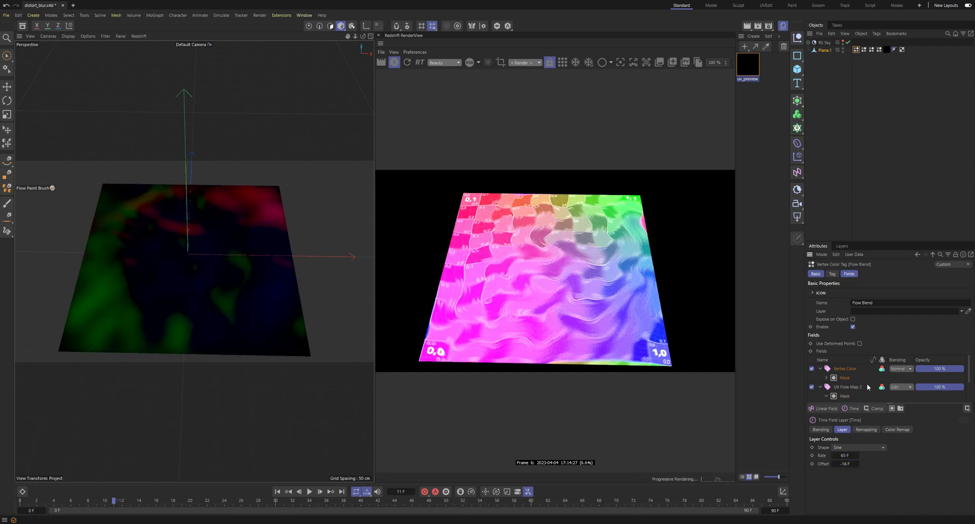
{"action": "left_click", "coordinate": [820, 387]}
{"action": "left_click", "coordinate": [820, 368]}
Try Normal blending on the UV Flow Map 2 field layer and scrub the timeline to examine the distortion
{"action": "left_click", "coordinate": [894, 369]}
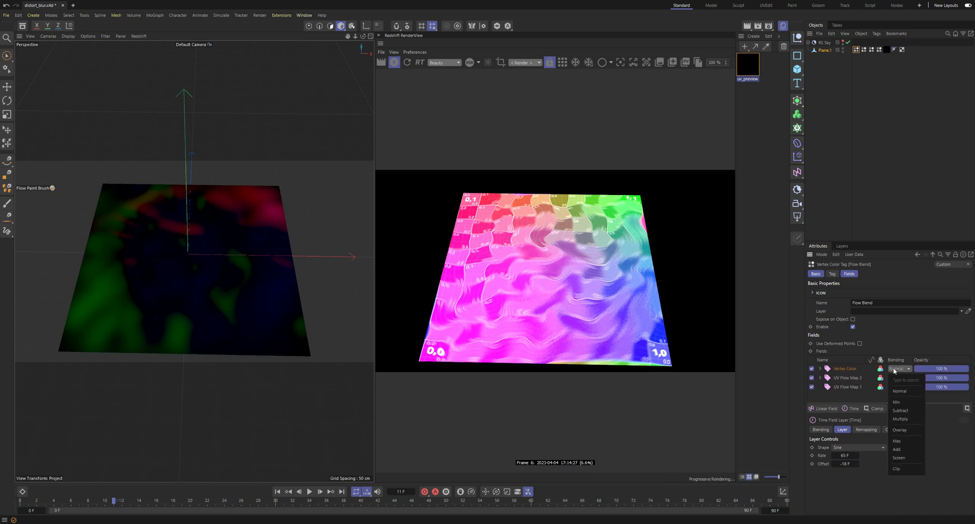
{"action": "left_click", "coordinate": [855, 377]}
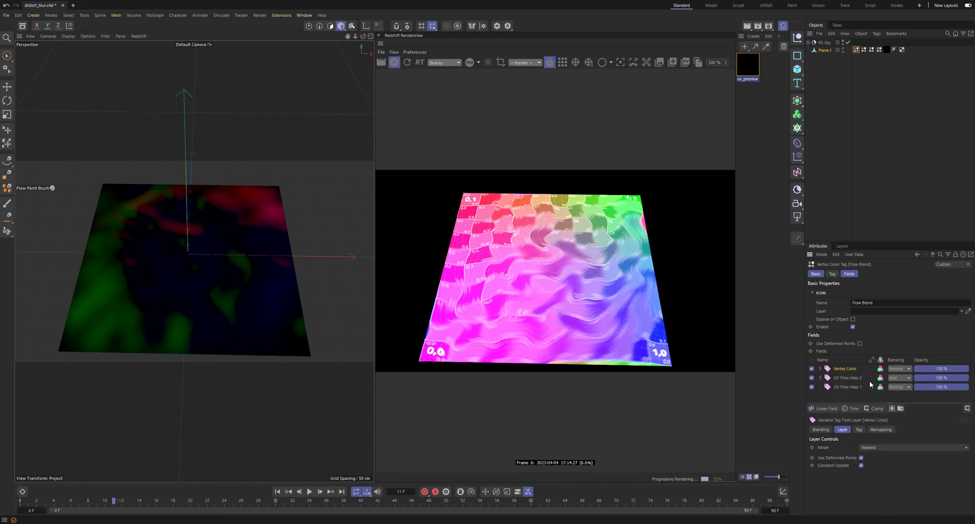
{"action": "left_click", "coordinate": [820, 378]}
{"action": "left_click", "coordinate": [899, 379]}
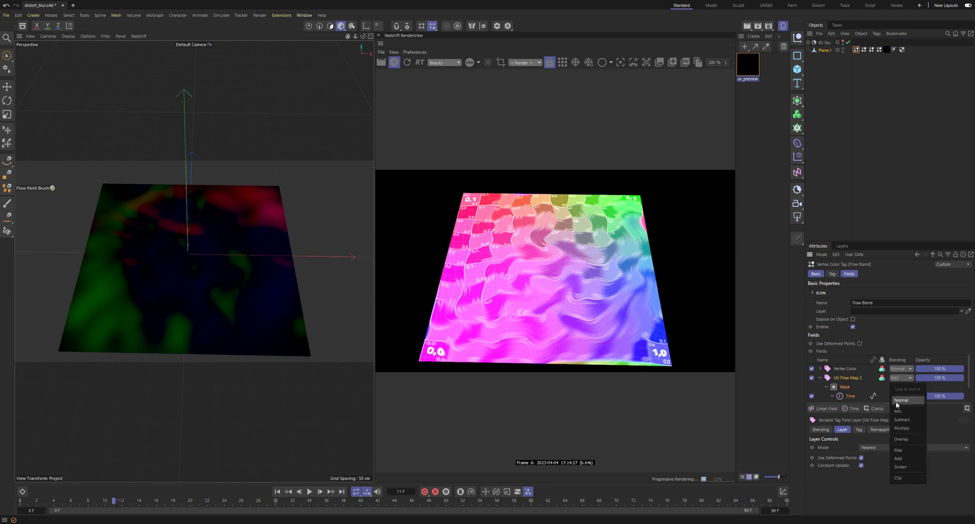
{"action": "left_click", "coordinate": [897, 401]}
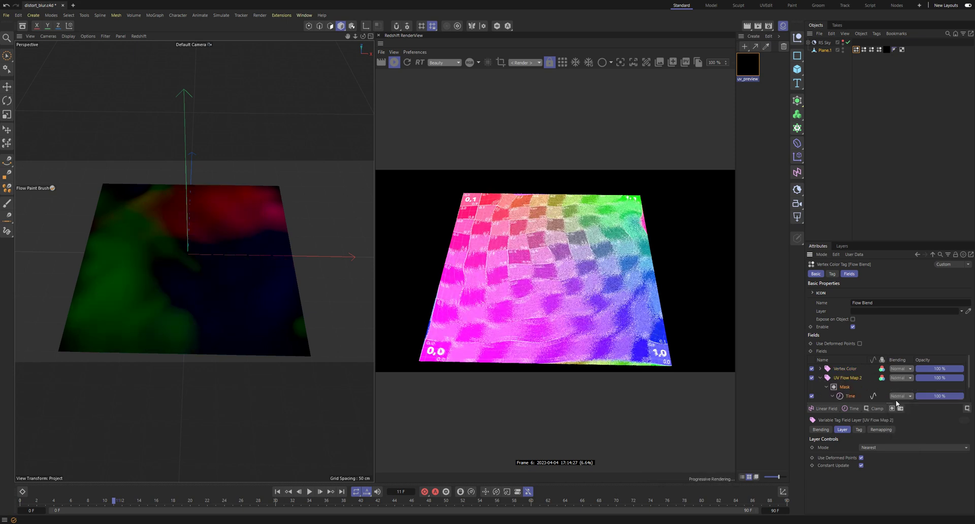
{"action": "left_click", "coordinate": [44, 503]}
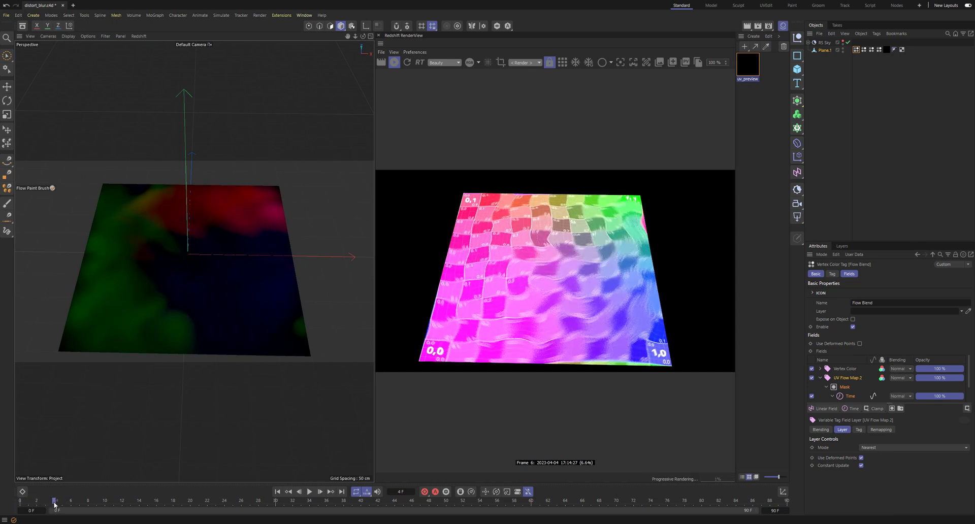
{"action": "left_click_drag", "start_coordinate": [54, 503], "coordinate": [301, 464]}
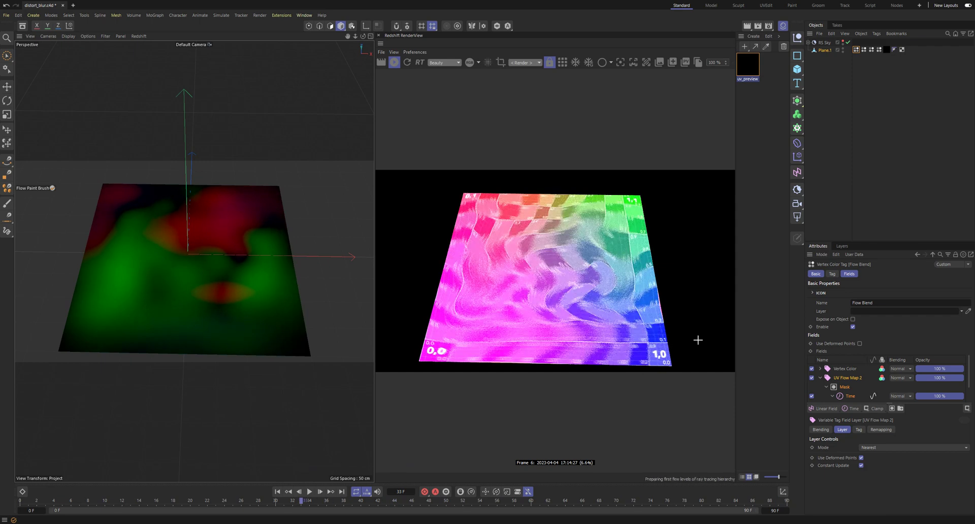
Collapse the UV Flow Map 2 layer and set the blending of both Vertex Color and UV Flow Map 2 to Add
{"action": "left_click", "coordinate": [812, 378]}
{"action": "left_click", "coordinate": [819, 378]}
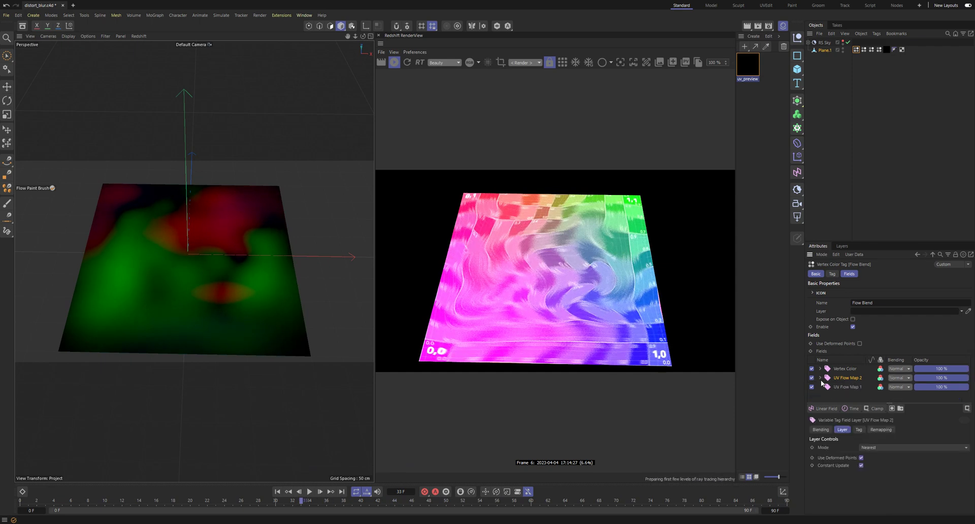
{"action": "left_click", "coordinate": [898, 369]}
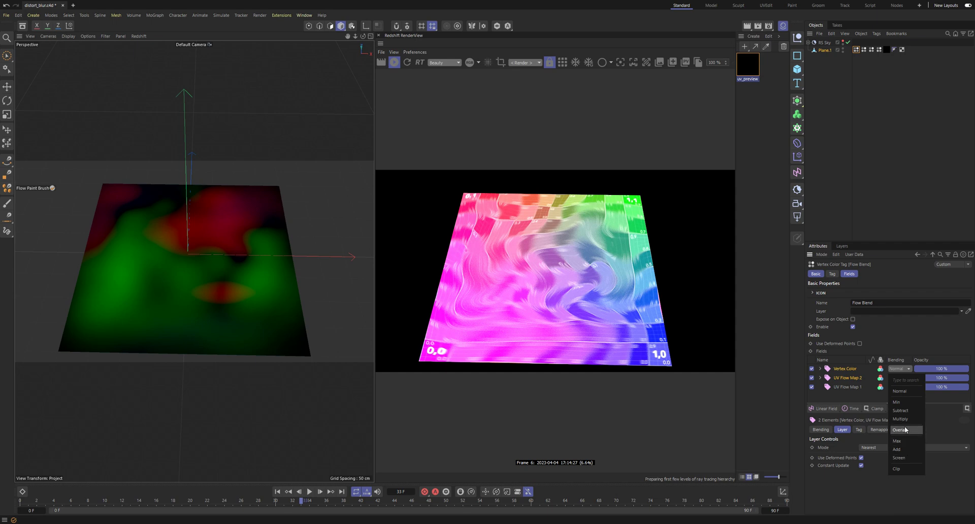
{"action": "left_click", "coordinate": [903, 451]}
{"action": "left_click", "coordinate": [898, 378]}
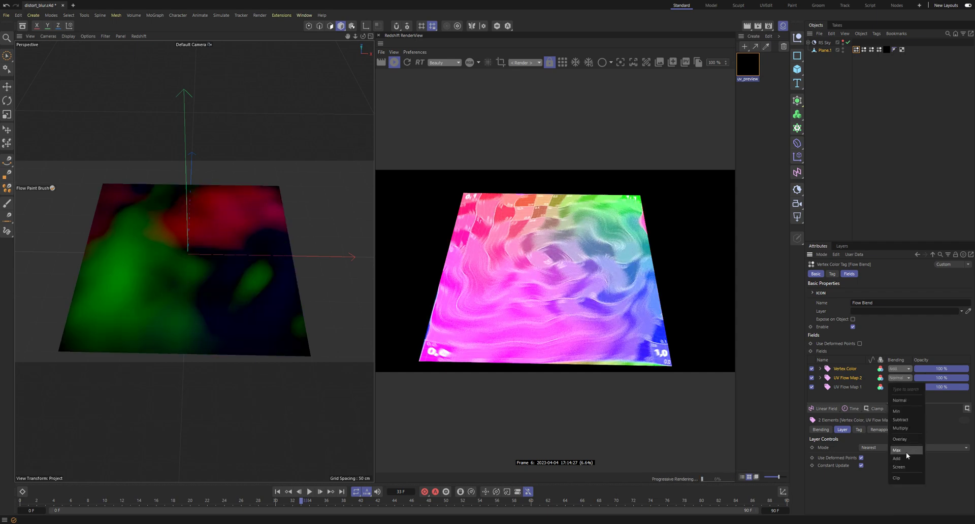
{"action": "left_click", "coordinate": [897, 458]}
Scrub back and forth through the timeline to examine how the blended flow maps distort the plane's texture over time
{"action": "left_click_drag", "start_coordinate": [263, 512], "coordinate": [856, 467]}
{"action": "left_click_drag", "start_coordinate": [756, 503], "coordinate": [578, 506]}
{"action": "left_click_drag", "start_coordinate": [504, 502], "coordinate": [479, 506]}
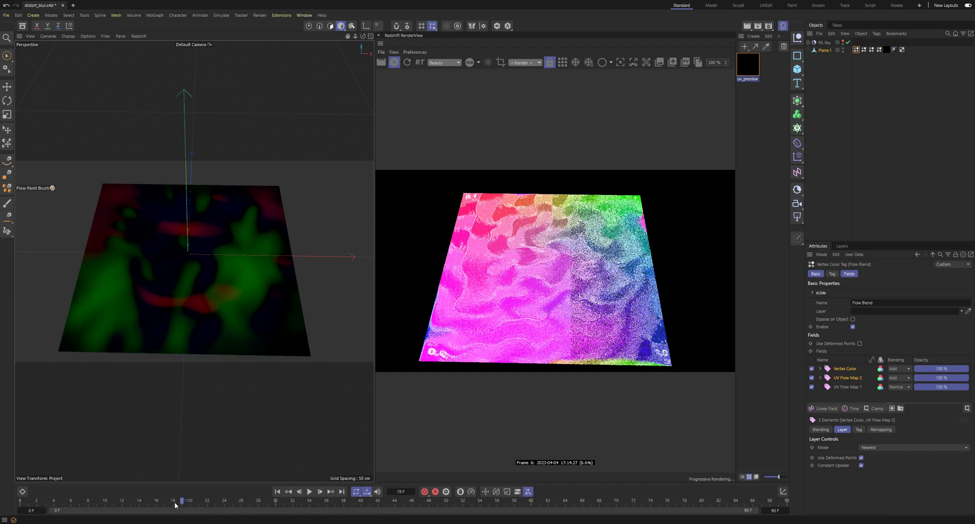
{"action": "left_click_drag", "start_coordinate": [171, 499], "coordinate": [523, 501]}
{"action": "left_click_drag", "start_coordinate": [414, 482], "coordinate": [312, 485]}
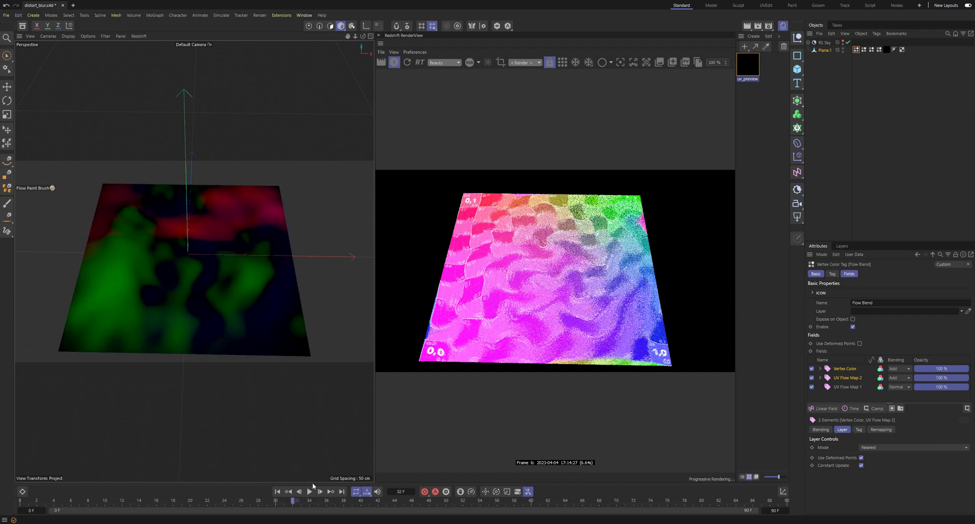